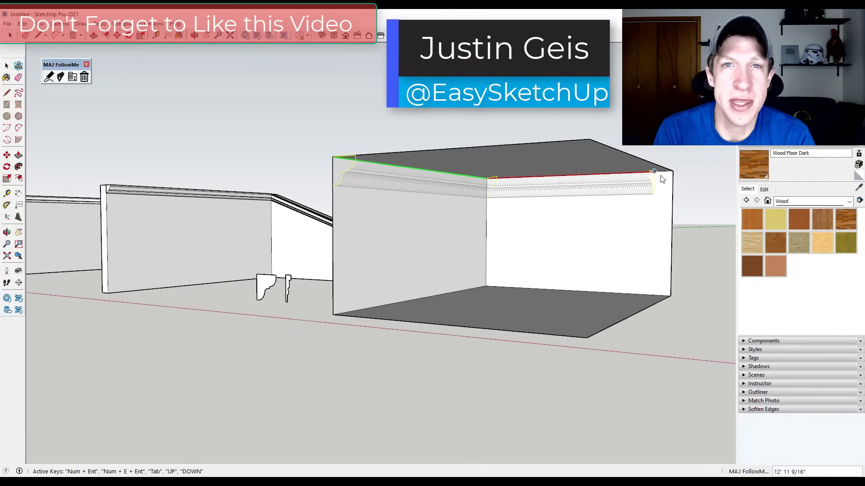
# Finish the crown moulding path along the room box's top edges
pyautogui.doubleClick(672, 172)
pyautogui.moveTo(598, 234); pyautogui.dragTo(525, 234, button='middle')
pyautogui.scroll(5, 410, 245)
# Extrude the baseboard along the floor edges from the front corner to the back corner
pyautogui.click(202, 289)
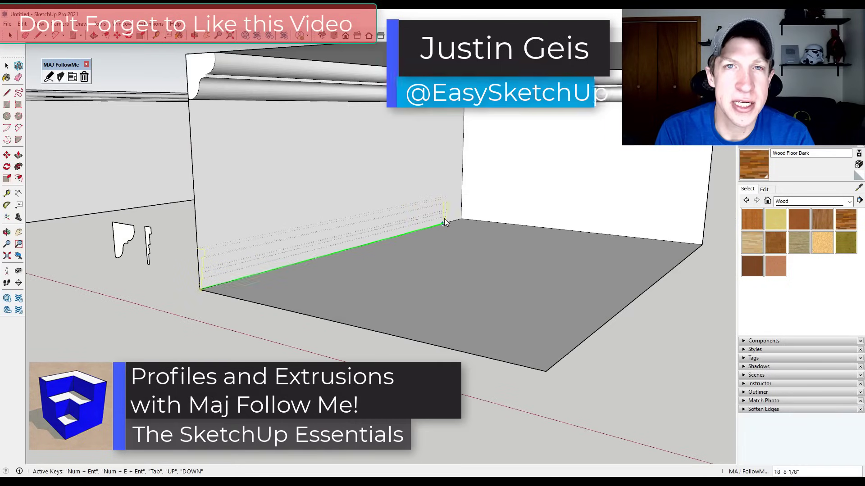
pyautogui.click(460, 219)
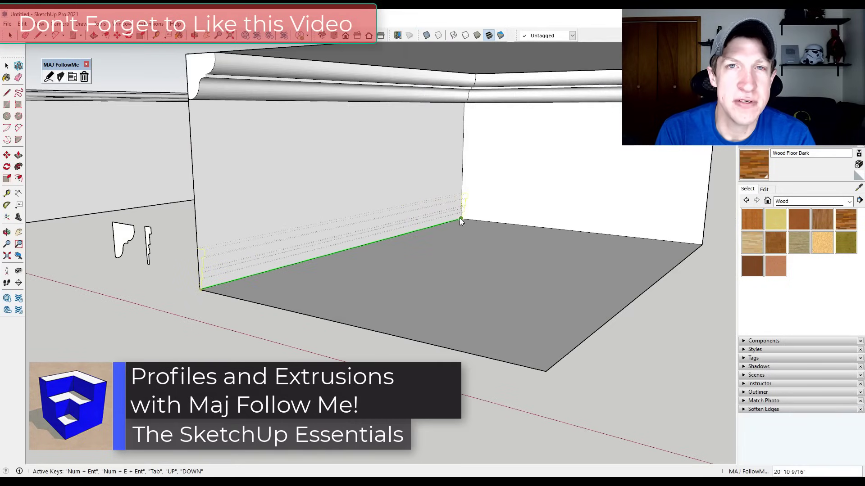
pyautogui.doubleClick(704, 245)
pyautogui.moveTo(430, 263); pyautogui.dragTo(429, 232, button='middle')
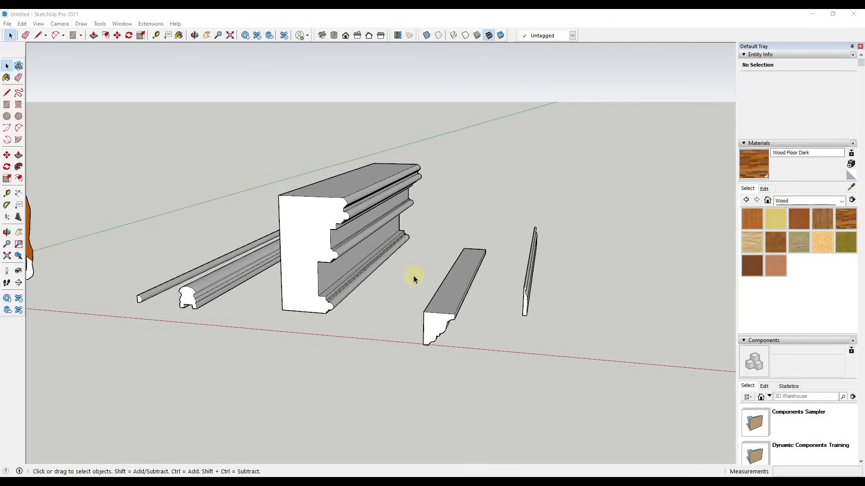
# Extrude the Stair Nail profile along an L-shaped path in the foreground
pyautogui.scroll(3, 332, 278)
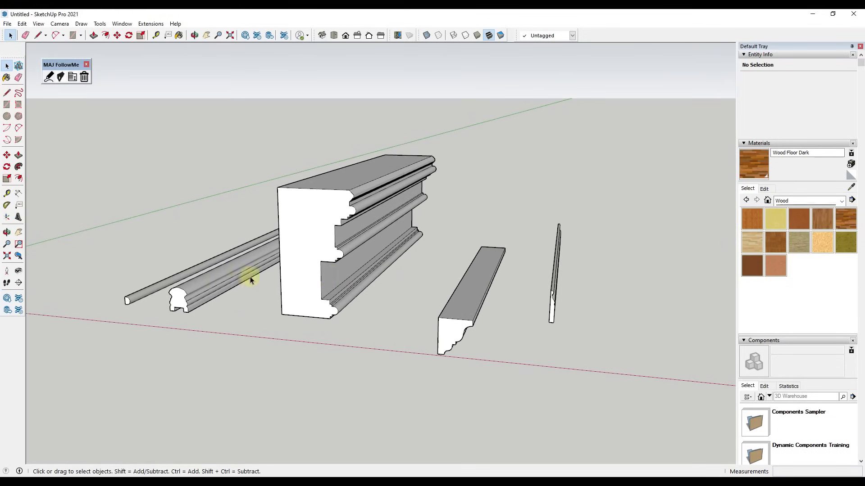
pyautogui.moveTo(250, 276); pyautogui.dragTo(259, 270, button='middle')
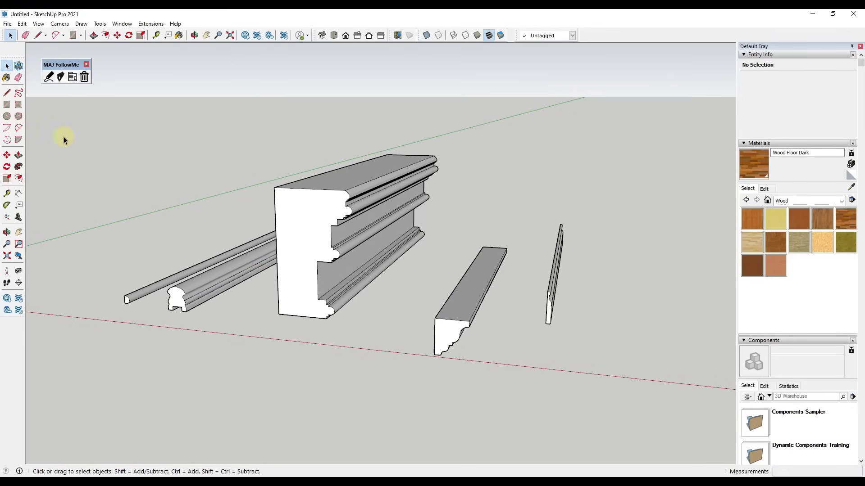
pyautogui.click(49, 77)
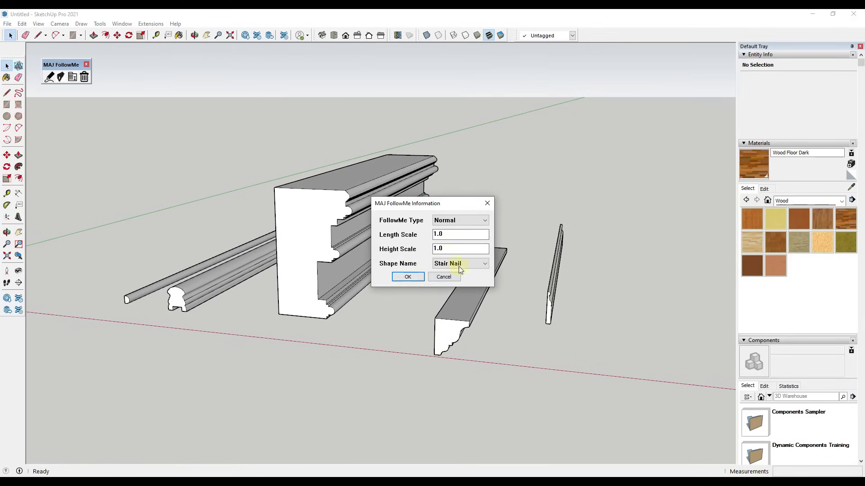
pyautogui.click(408, 277)
pyautogui.click(250, 399)
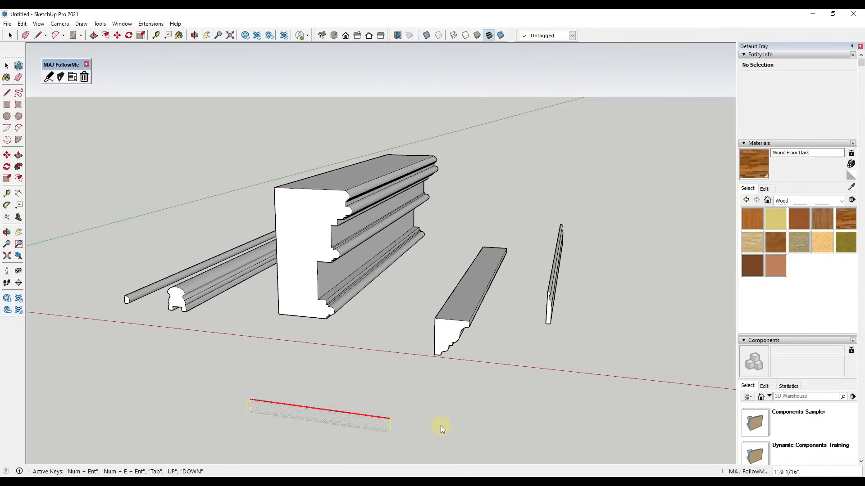
pyautogui.click(602, 448)
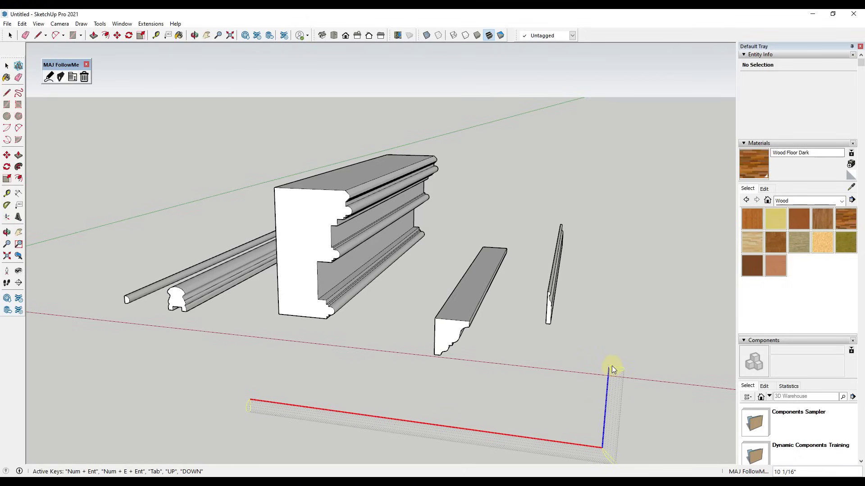
pyautogui.doubleClick(612, 357)
# Orbit and zoom around the mouldings to inspect the new extrusion
pyautogui.scroll(-3, 624, 329)
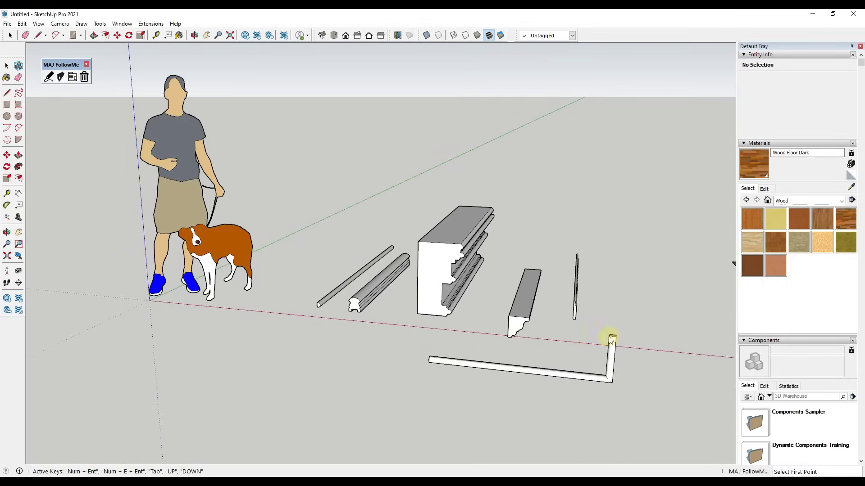
pyautogui.scroll(3, 572, 314)
pyautogui.moveTo(571, 314); pyautogui.dragTo(539, 313, button='middle')
pyautogui.scroll(2, 470, 292)
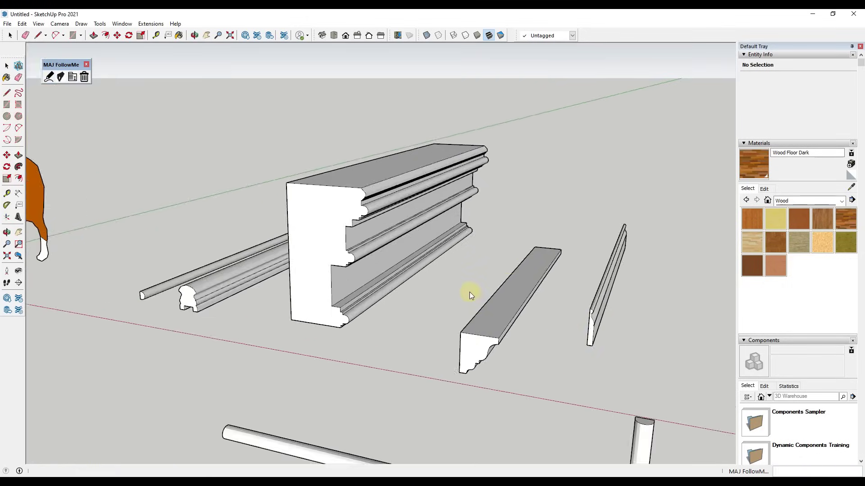
pyautogui.moveTo(530, 269); pyautogui.dragTo(518, 265, button='middle')
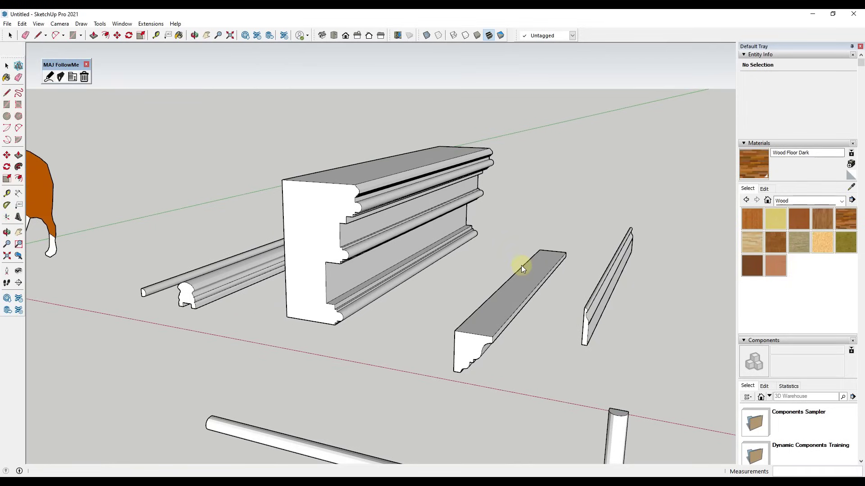
pyautogui.scroll(-3, 546, 268)
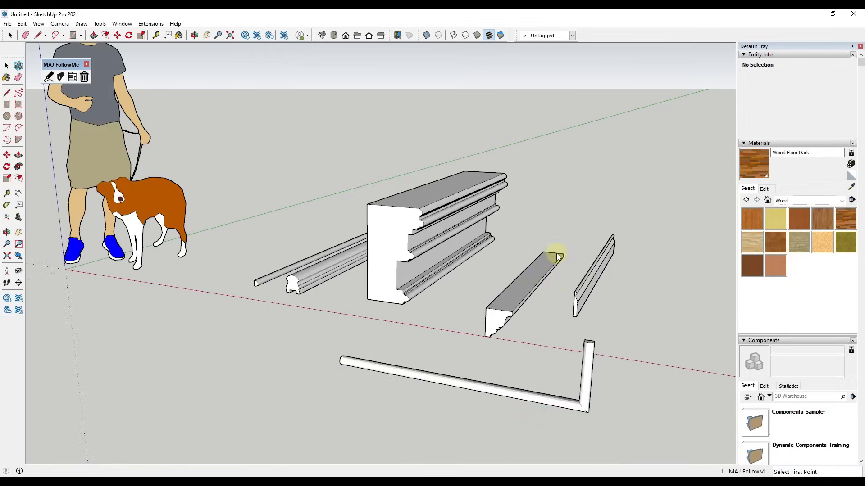
pyautogui.scroll(1, 569, 395)
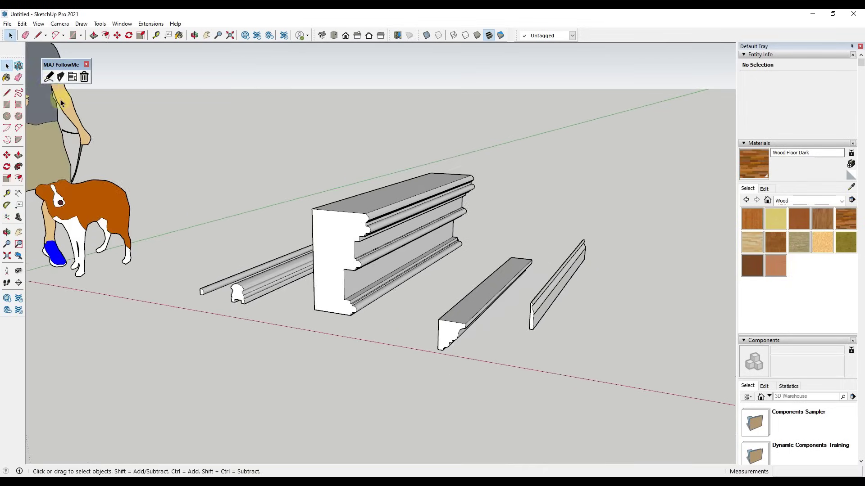
# Reopen the MAJ FollowMe settings, keeping Normal type, 1.0 scales and the Stair Nail shape
pyautogui.click(49, 77)
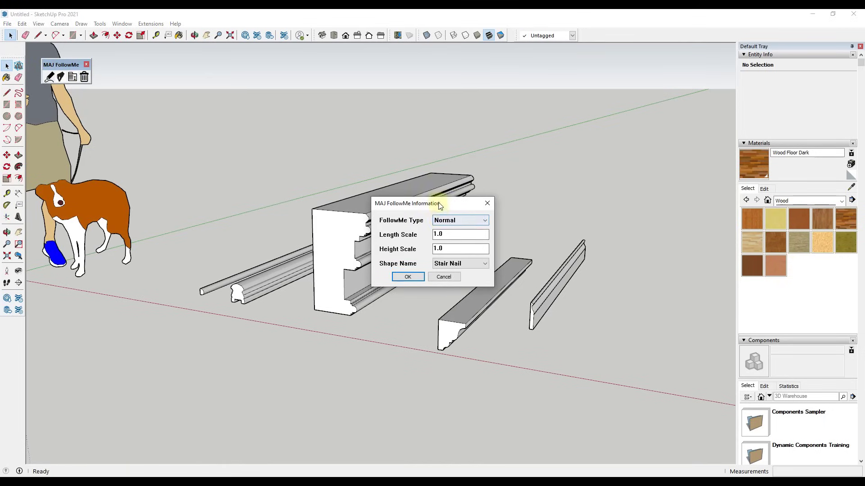
pyautogui.click(450, 221)
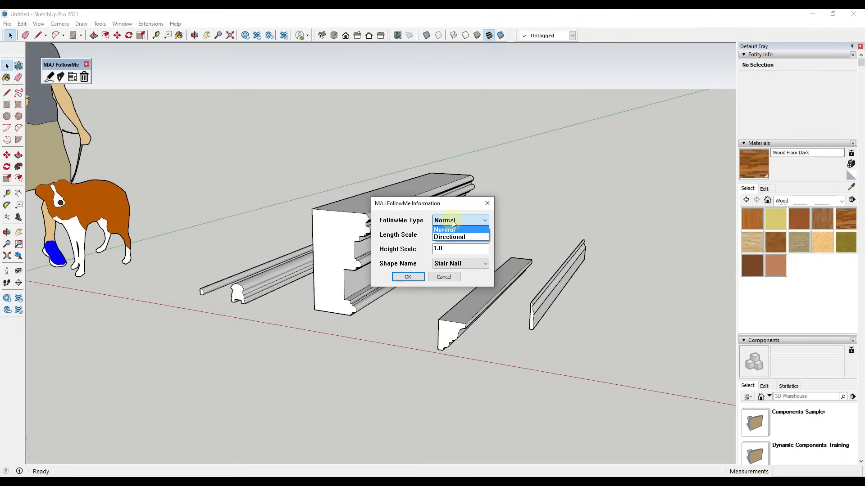
pyautogui.click(451, 230)
pyautogui.click(451, 235)
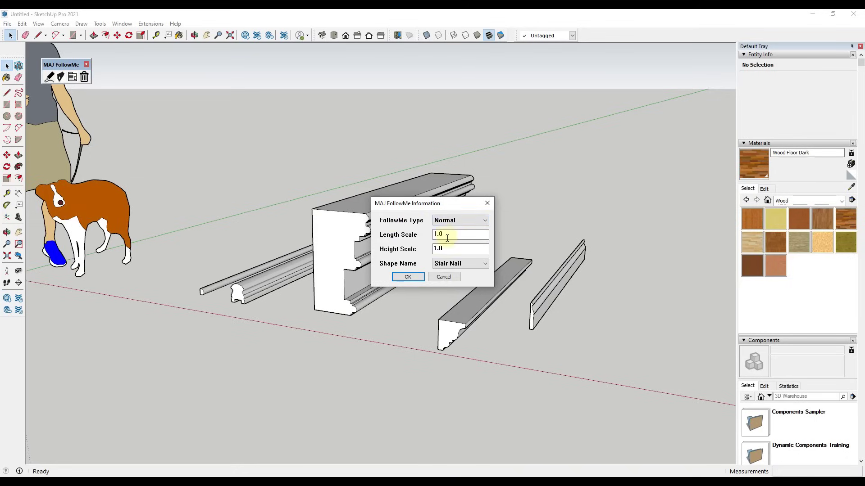
pyautogui.click(456, 265)
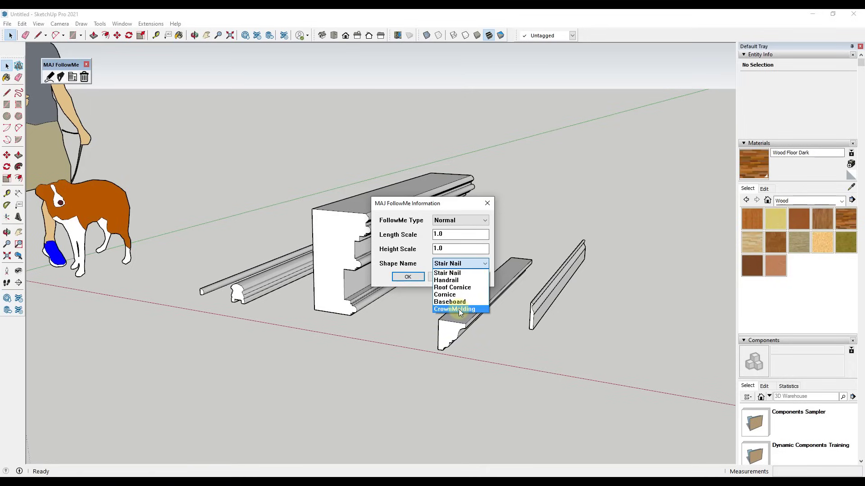
pyautogui.click(449, 274)
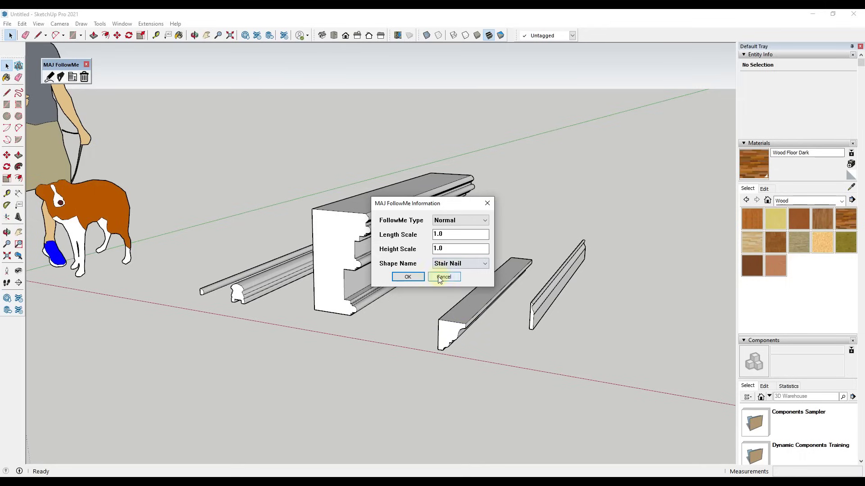
# Extrude Stair Nail along a ground path of two straight runs and two diagonal jogs
pyautogui.click(407, 277)
pyautogui.scroll(-3, 566, 271)
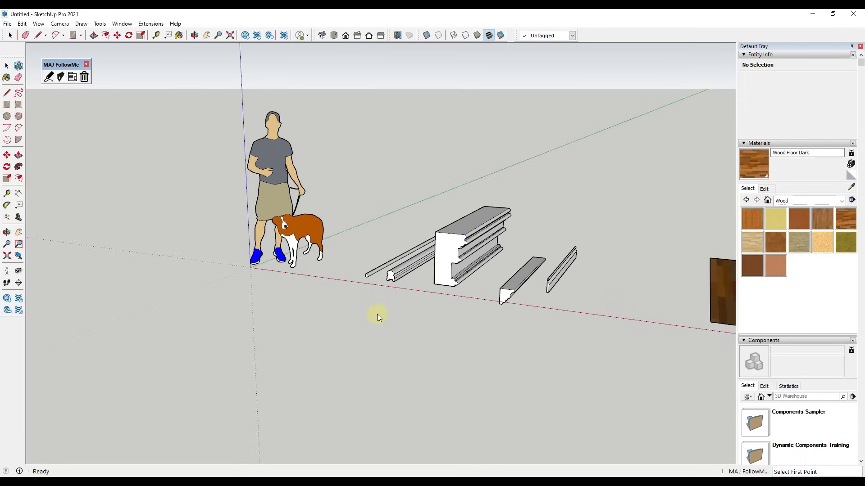
pyautogui.click(344, 309)
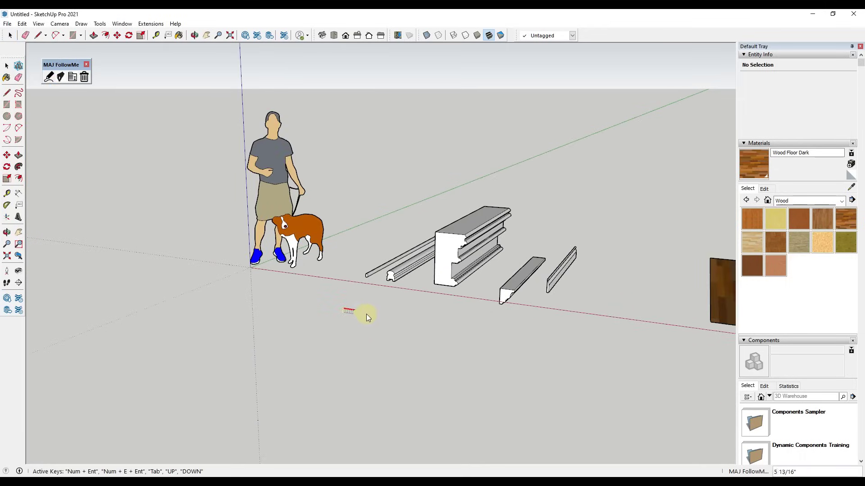
pyautogui.click(458, 328)
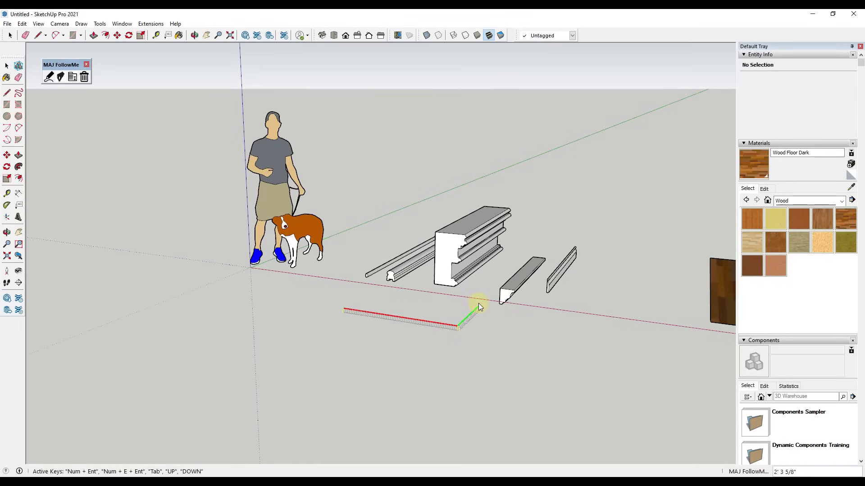
pyautogui.click(479, 306)
pyautogui.click(551, 316)
pyautogui.click(568, 290)
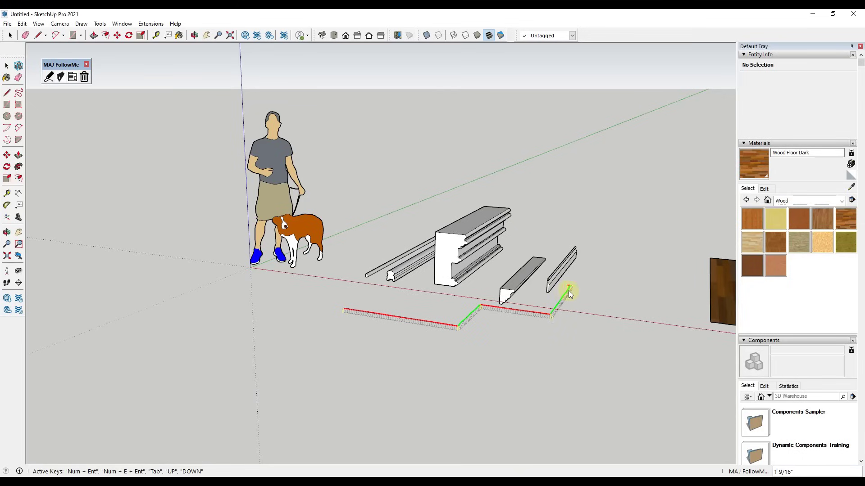
pyautogui.doubleClick(620, 292)
# Orbit and zoom to inspect the zigzag extrusion
pyautogui.scroll(5, 582, 318)
pyautogui.moveTo(583, 318); pyautogui.dragTo(210, 318, button='middle')
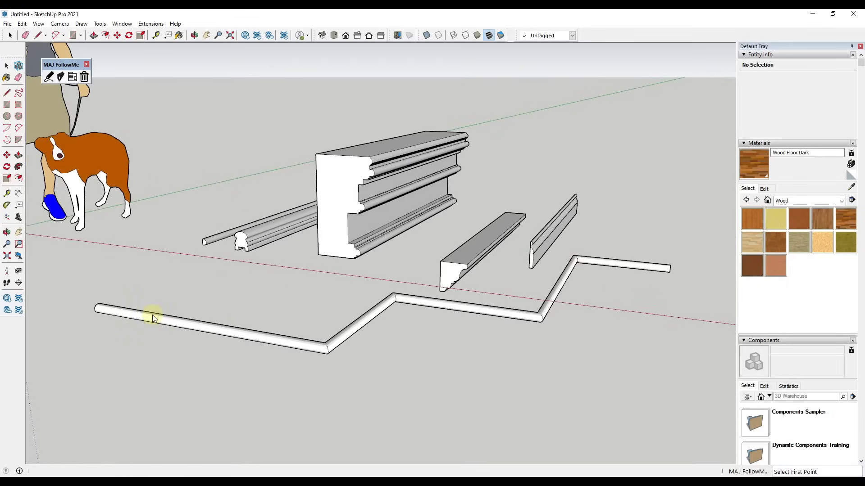
pyautogui.scroll(-3, 491, 302)
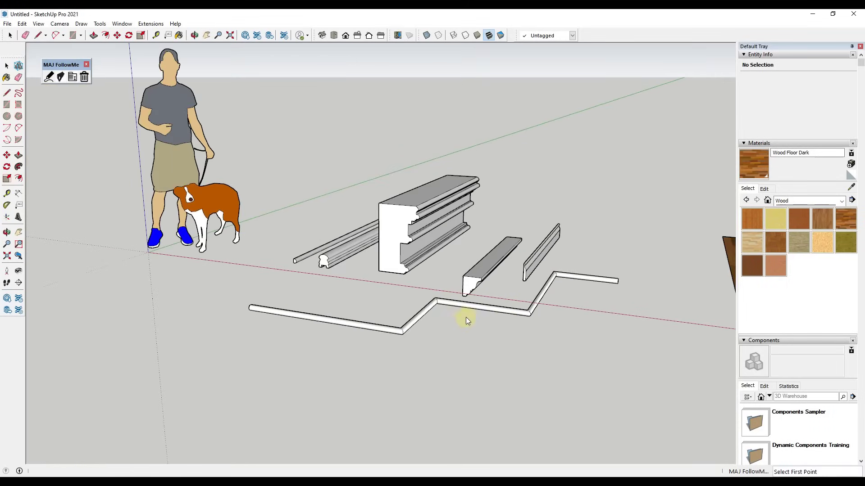
pyautogui.scroll(-3, 460, 295)
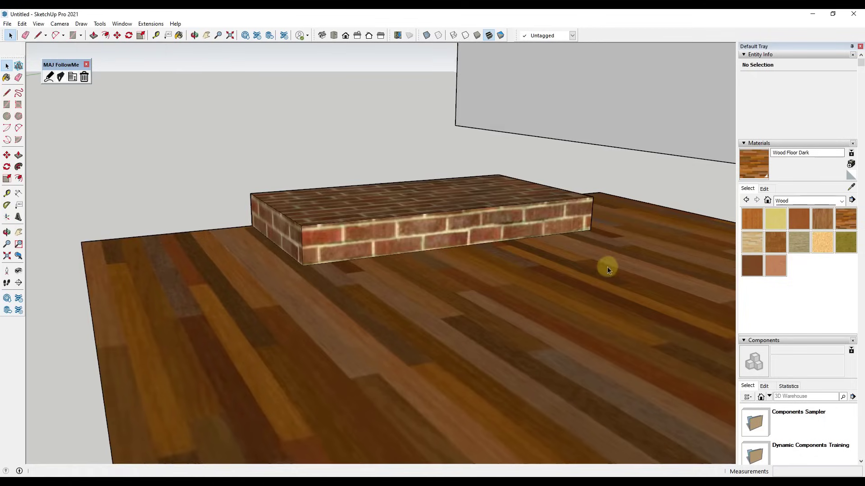
# Choose the Baseboard shape in the MAJ FollowMe settings
pyautogui.moveTo(607, 266); pyautogui.dragTo(467, 268, button='middle')
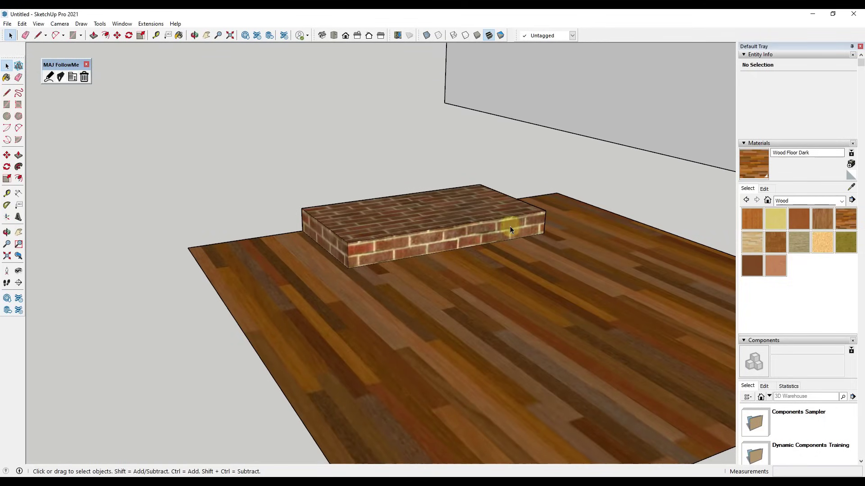
pyautogui.click(49, 76)
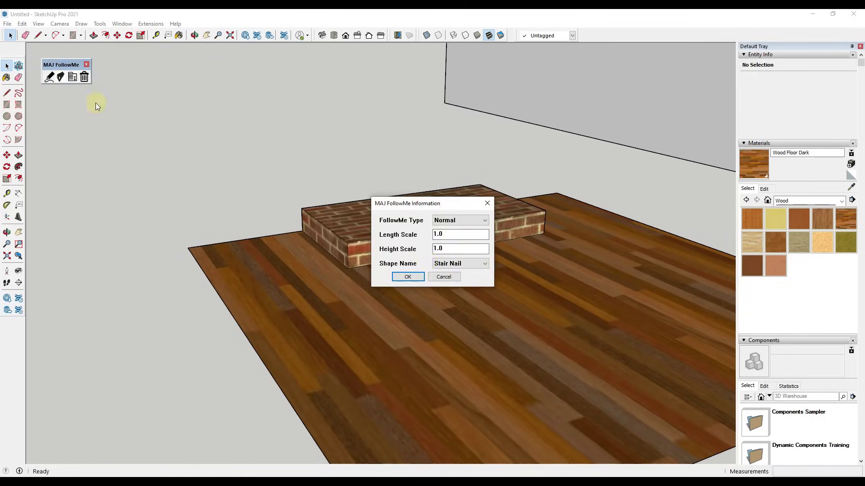
pyautogui.click(444, 270)
pyautogui.click(454, 299)
pyautogui.click(407, 277)
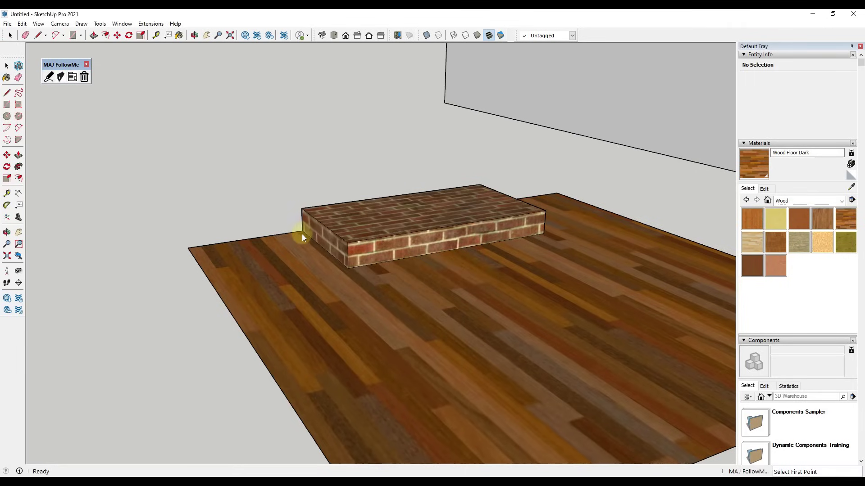
# Wrap the molding around the brick box's base through its rear, front and right corners
pyautogui.click(301, 231)
pyautogui.click(348, 267)
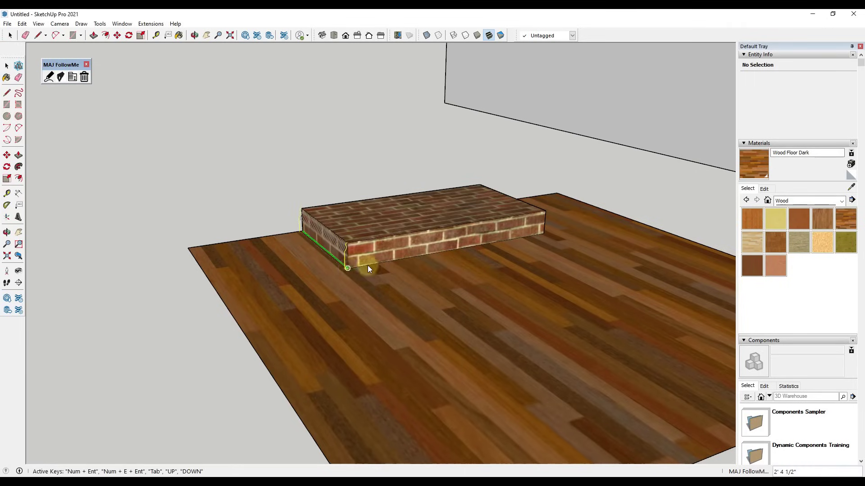
pyautogui.click(544, 234)
pyautogui.moveTo(544, 233); pyautogui.dragTo(535, 275, button='middle')
pyautogui.click(530, 272)
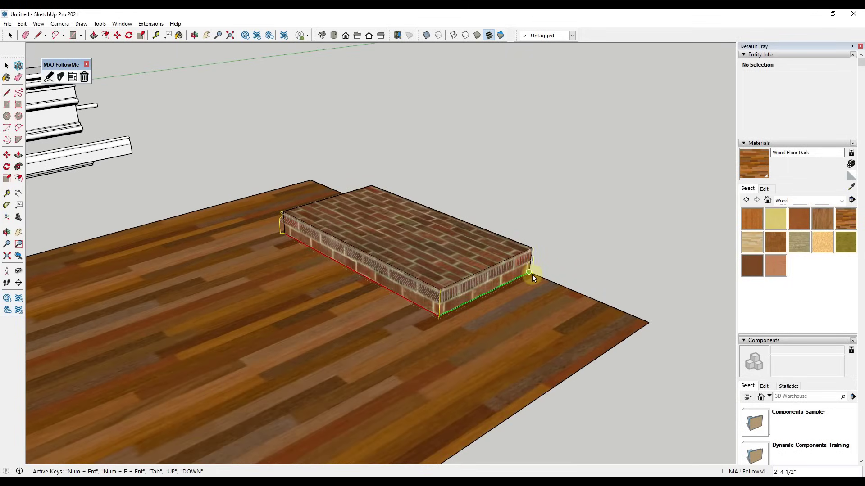
pyautogui.press('Return')
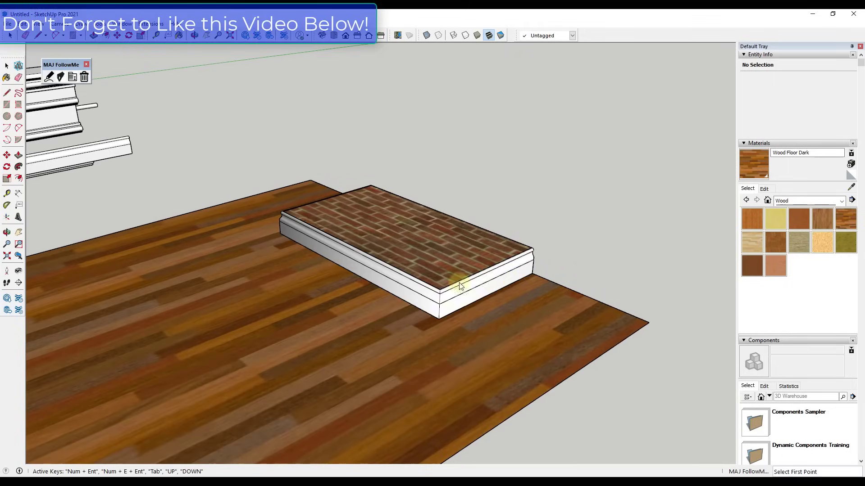
# Orbit around the box to inspect the new molded corner
pyautogui.moveTo(458, 282); pyautogui.dragTo(380, 265, button='middle')
pyautogui.scroll(5, 335, 257)
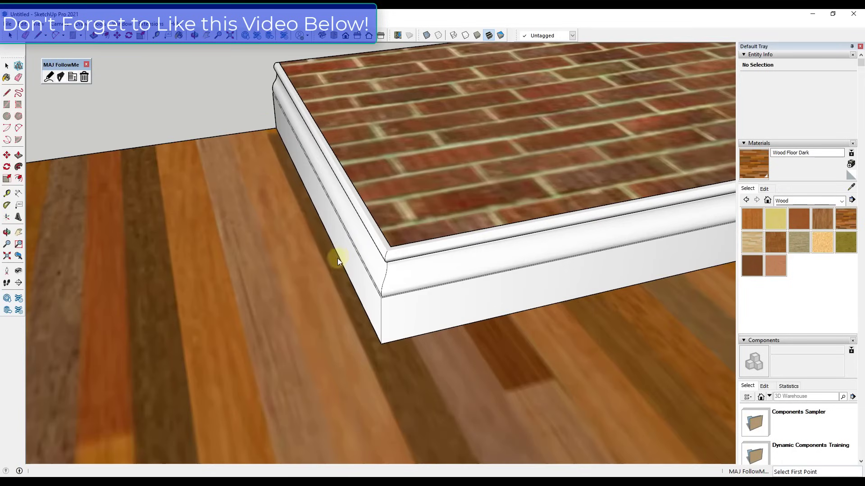
pyautogui.moveTo(361, 321); pyautogui.dragTo(442, 290, button='middle')
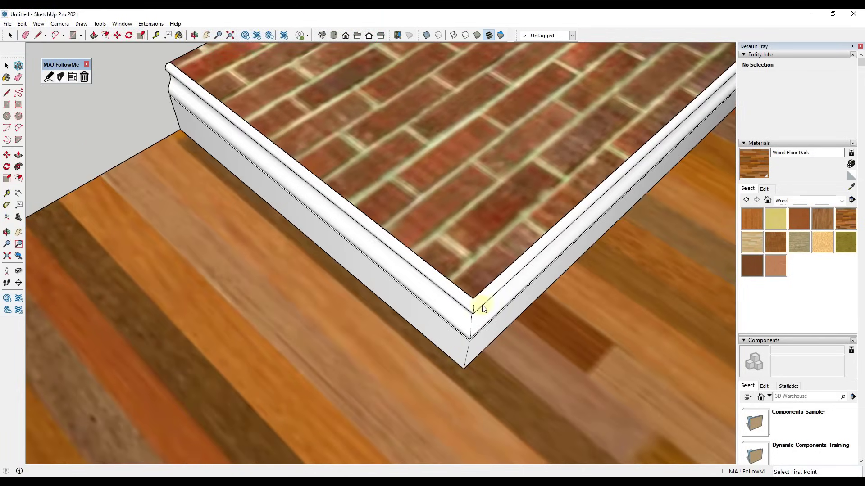
pyautogui.scroll(-8, 633, 170)
pyautogui.moveTo(396, 252)
pyautogui.mouseDown(button='middle')
pyautogui.moveTo(549, 270)
pyautogui.moveTo(291, 186)
pyautogui.moveTo(425, 240)
pyautogui.moveTo(413, 253)
pyautogui.mouseUp(button='middle')
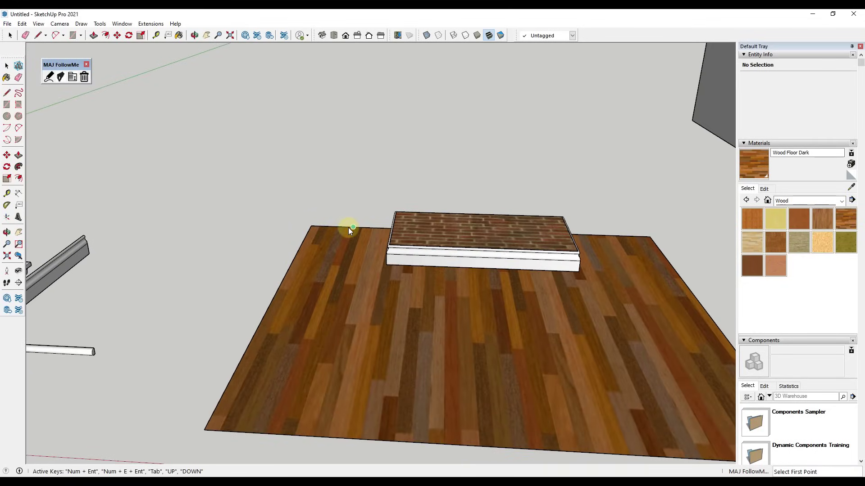
# Select and then clear the floor's left edge, and bring the large room box into view
pyautogui.press('space')
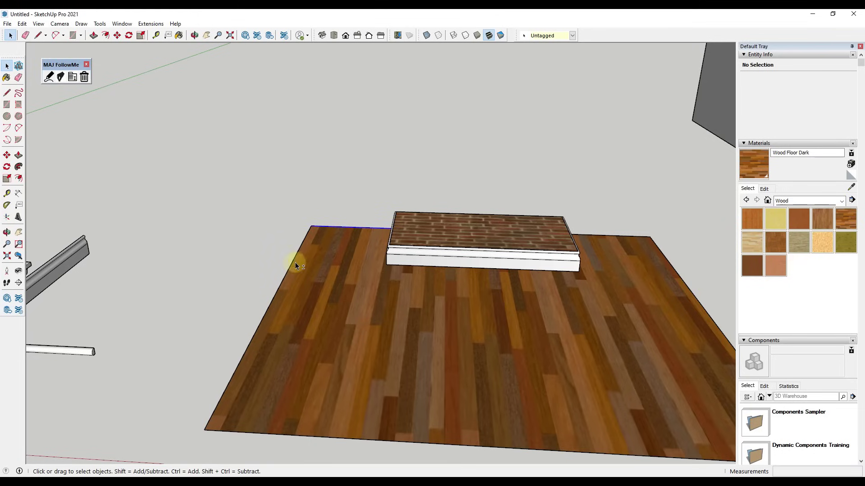
pyautogui.keyDown('shift'); pyautogui.click(294, 263); pyautogui.keyUp('shift')
pyautogui.scroll(-5, 506, 252)
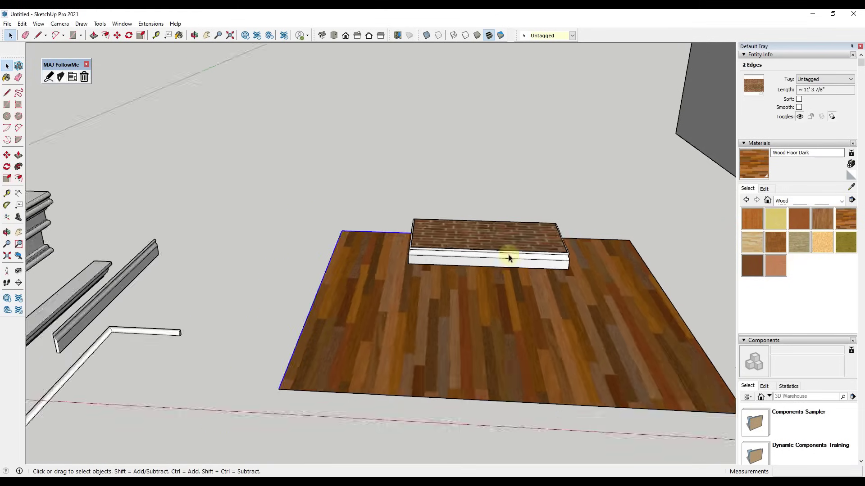
pyautogui.scroll(1, 212, 306)
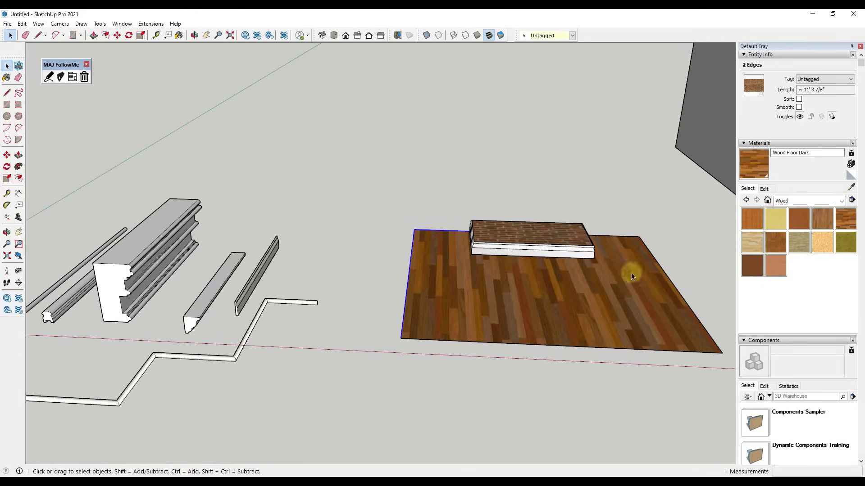
pyautogui.click(602, 182)
pyautogui.moveTo(428, 281); pyautogui.dragTo(588, 280, button='middle')
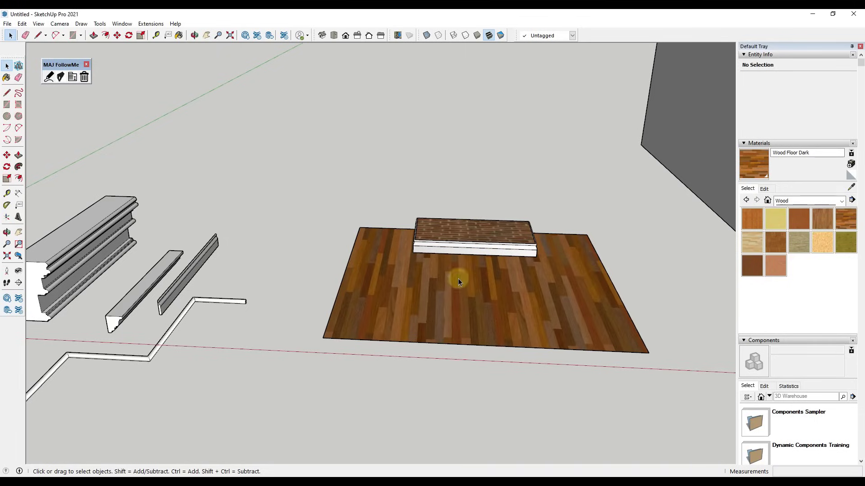
pyautogui.scroll(-5, 422, 289)
pyautogui.moveTo(290, 264); pyautogui.dragTo(457, 163, button='middle')
# Choose the Roof Cornice profile in the MAJ FollowMe settings
pyautogui.click(49, 76)
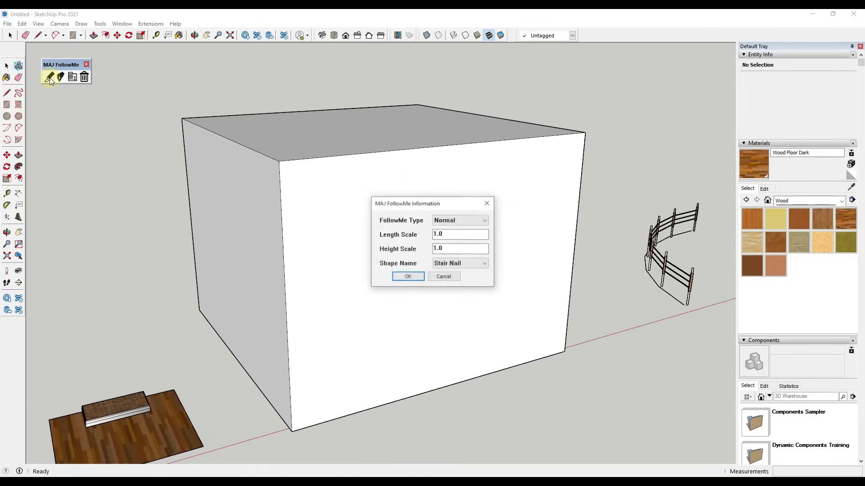
pyautogui.click(456, 266)
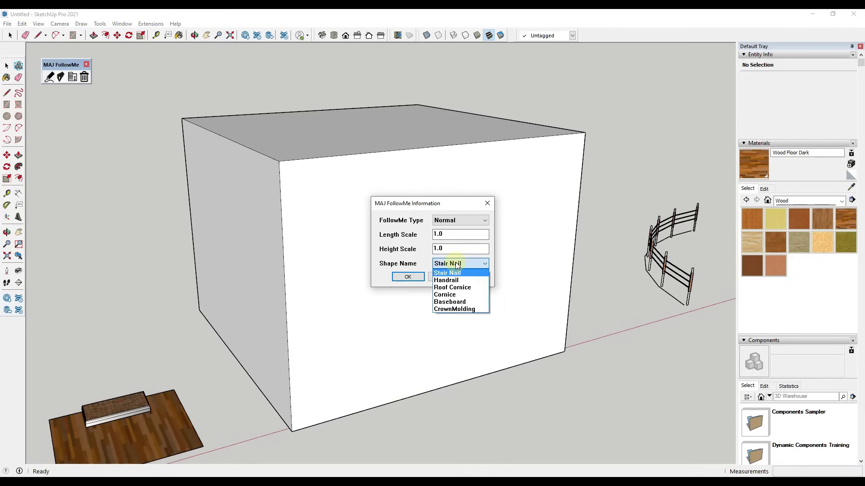
pyautogui.click(444, 289)
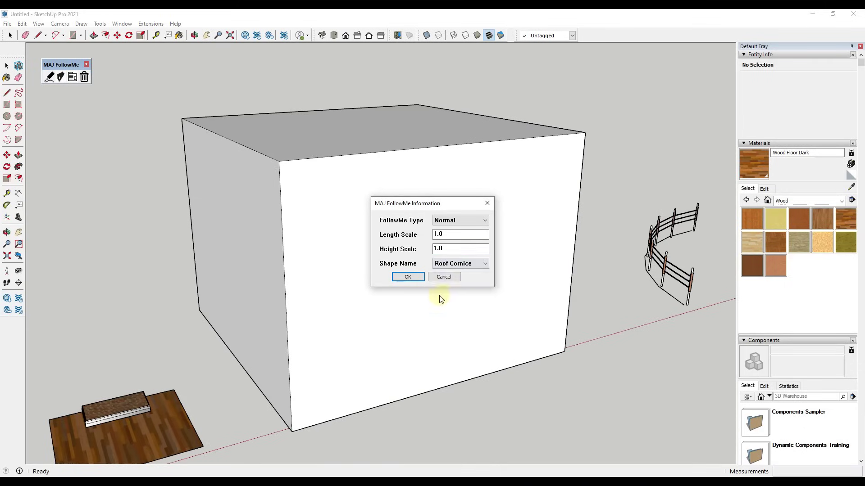
pyautogui.click(407, 277)
# Trace the cornice along the box's top edges with the profile flipped below the edge
pyautogui.click(181, 119)
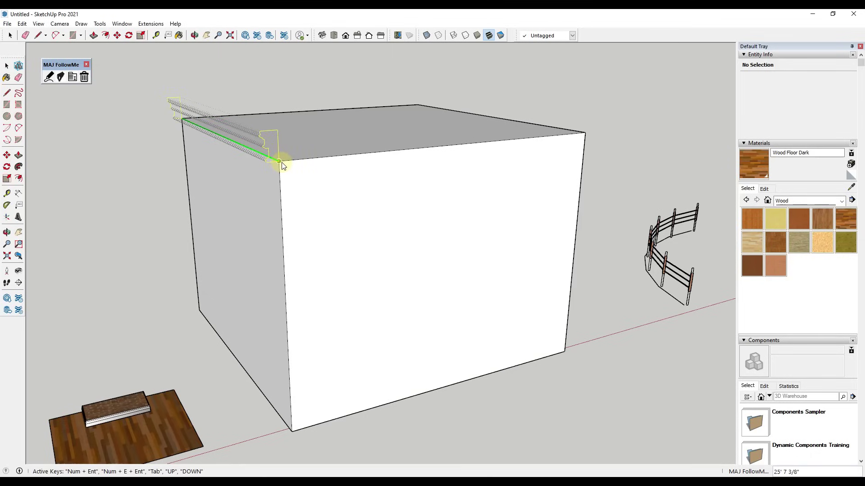
pyautogui.press('Down')
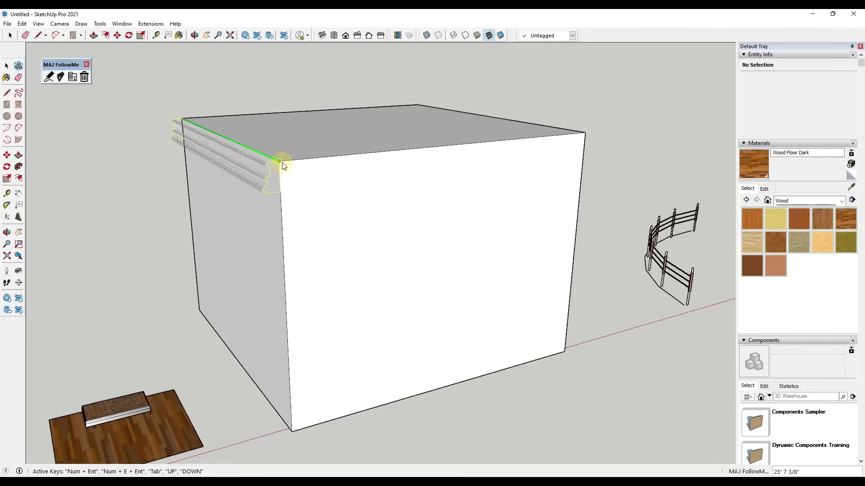
pyautogui.press('Up')
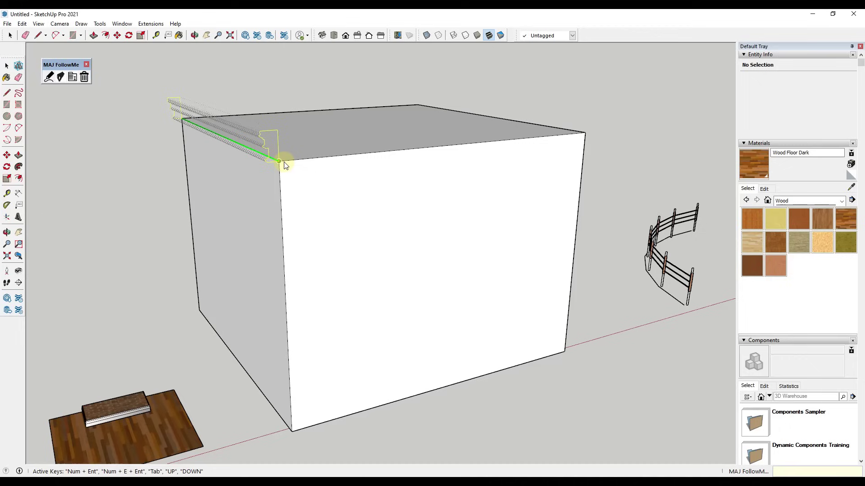
pyautogui.press('Down')
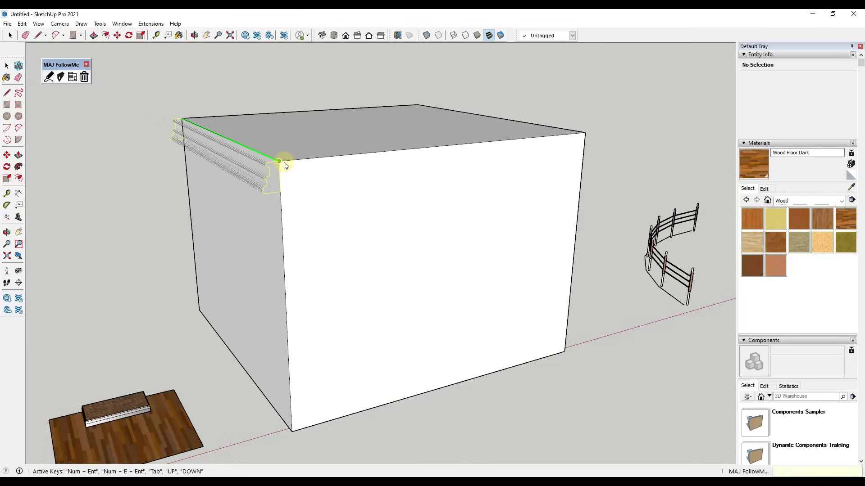
pyautogui.moveTo(581, 136); pyautogui.dragTo(290, 145, button='middle')
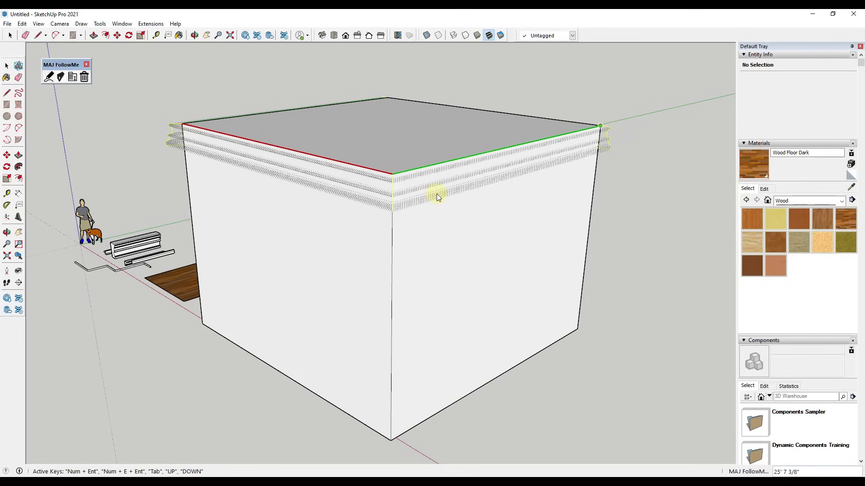
pyautogui.click(422, 203)
pyautogui.scroll(-5, 393, 215)
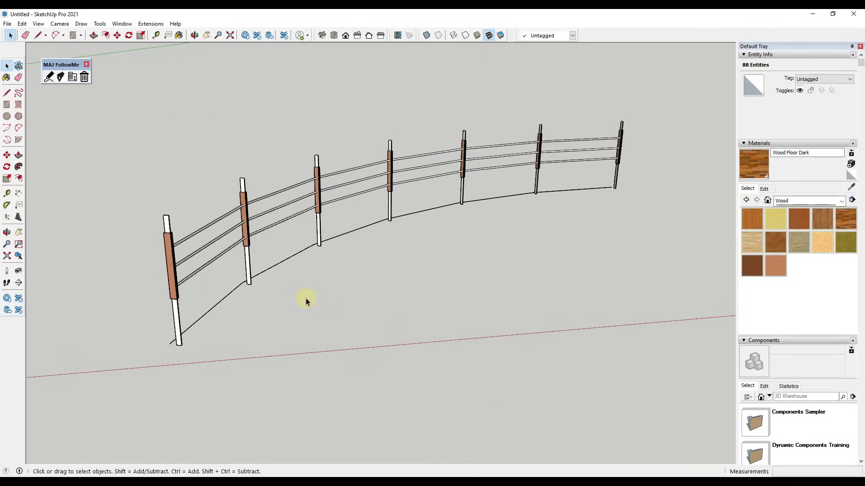
pyautogui.click(306, 298)
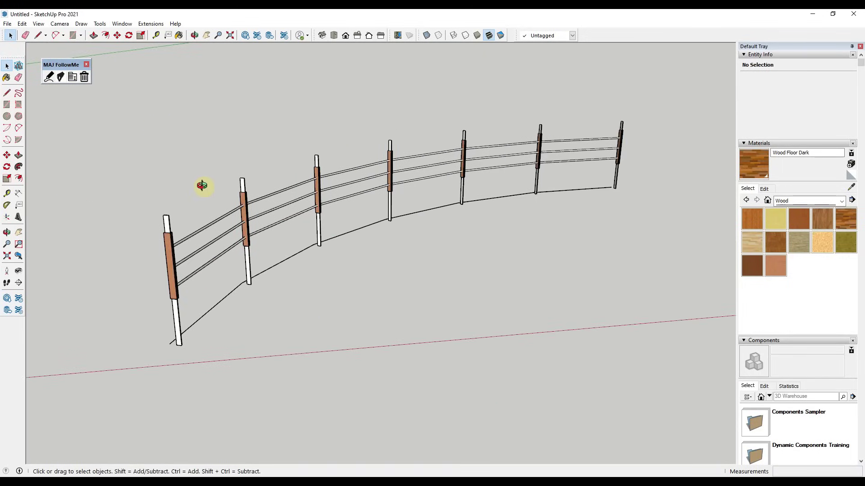
# Choose the Handrail profile in the MAJ FollowMe settings
pyautogui.moveTo(201, 185); pyautogui.dragTo(210, 212, button='middle')
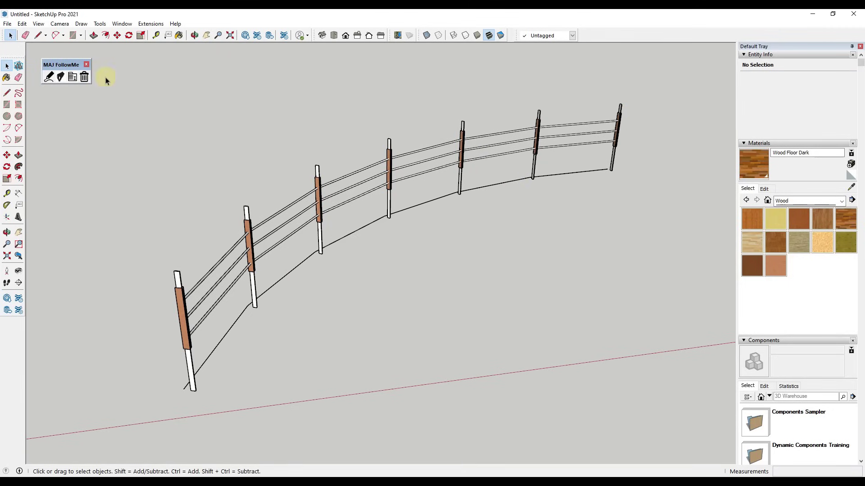
pyautogui.click(50, 76)
pyautogui.click(460, 267)
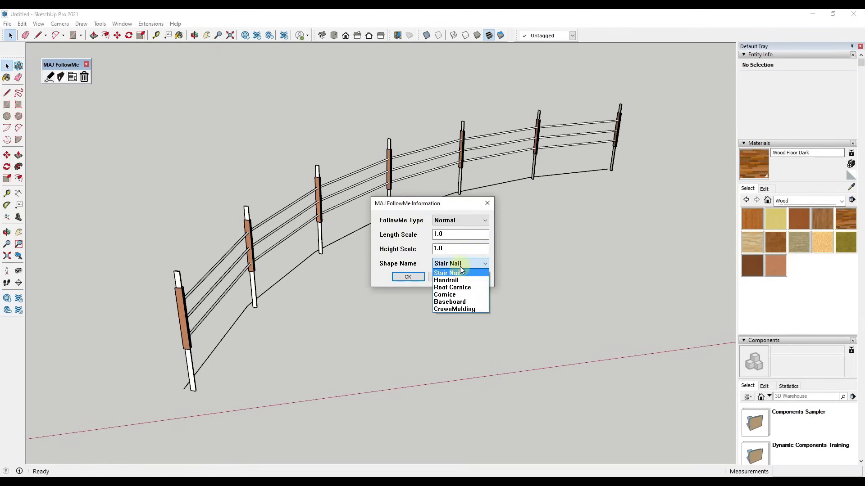
pyautogui.click(461, 280)
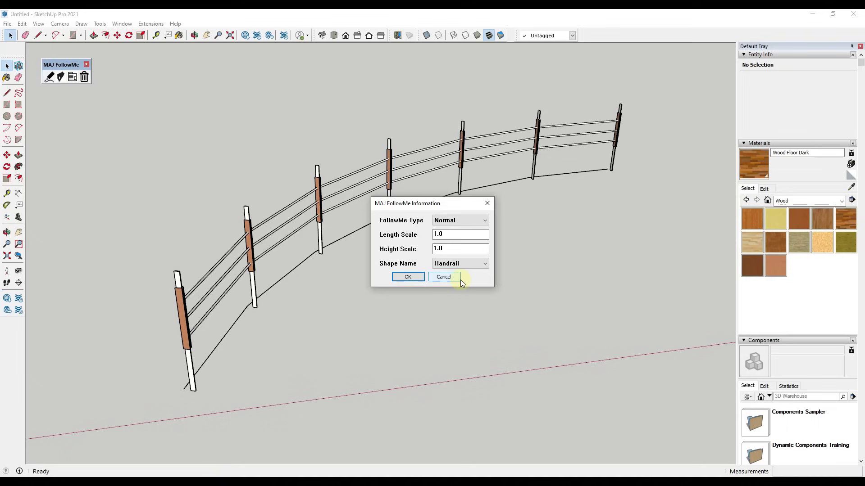
pyautogui.click(408, 277)
# Run the handrail path across the tops of the first five fence posts
pyautogui.scroll(5, 169, 274)
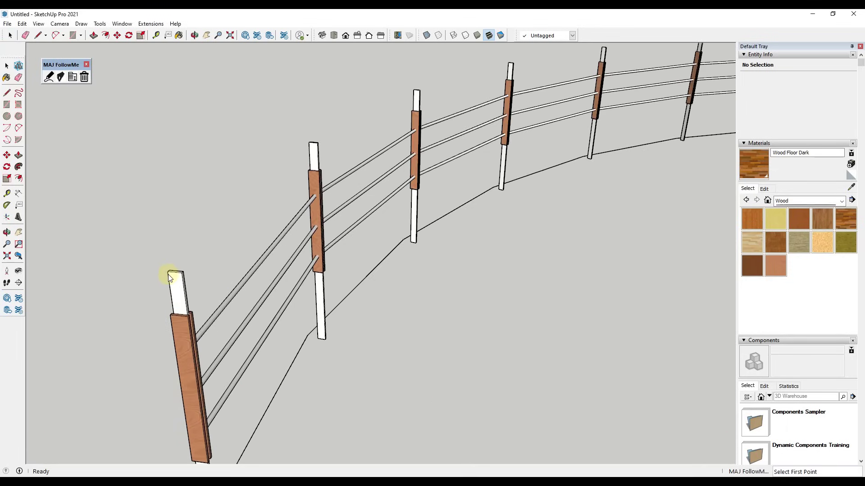
pyautogui.click(168, 274)
pyautogui.click(312, 144)
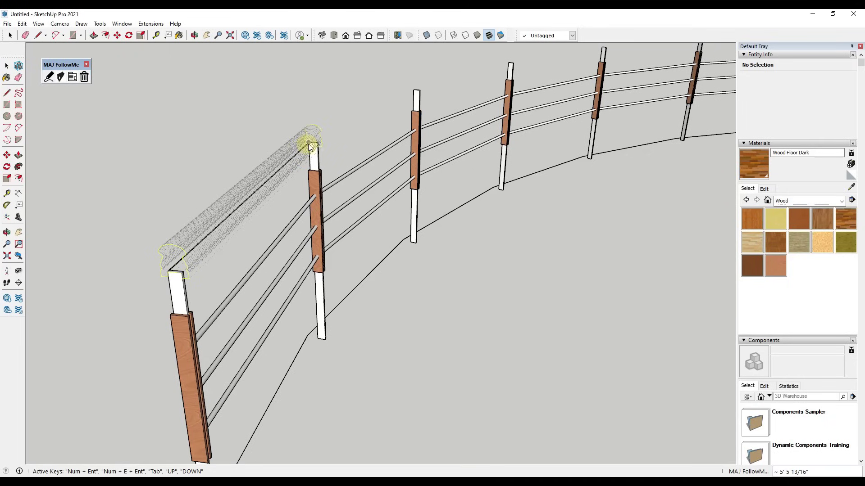
pyautogui.click(420, 90)
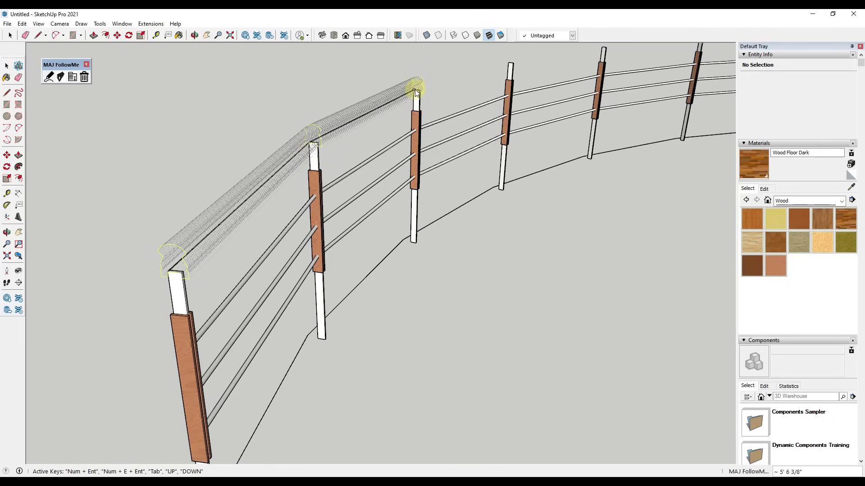
pyautogui.click(509, 63)
pyautogui.scroll(-3, 441, 122)
pyautogui.scroll(-2, 494, 104)
pyautogui.scroll(5, 488, 104)
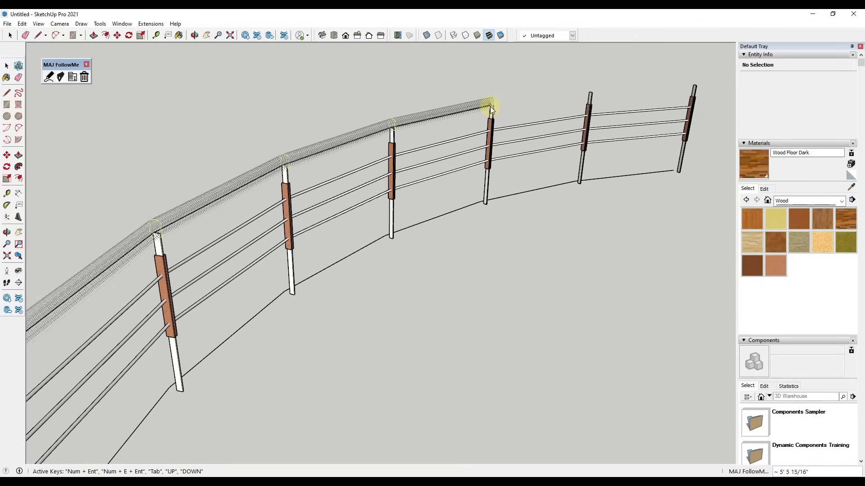
pyautogui.click(590, 91)
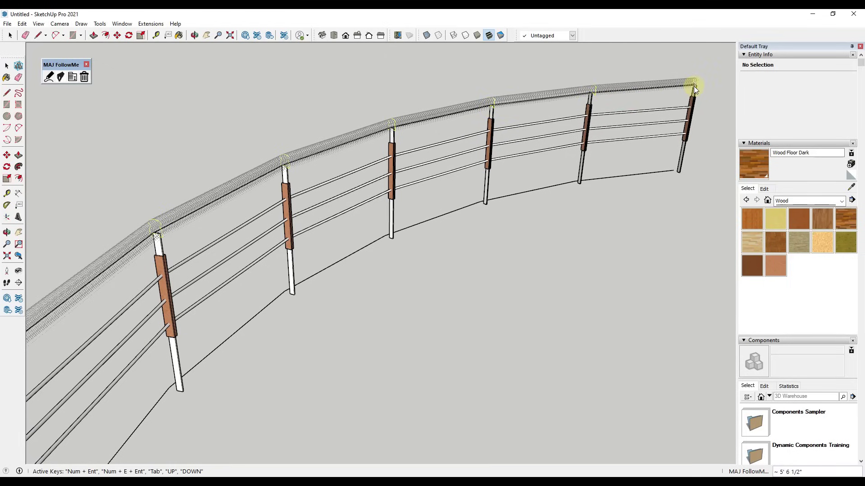
# Remove the misplaced last point and finish the handrail at the last post
pyautogui.press('BackSpace')
pyautogui.scroll(5, 595, 93)
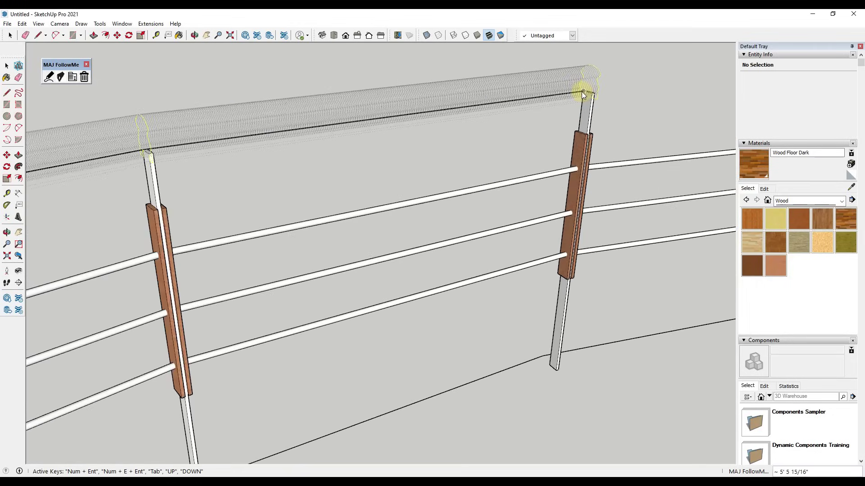
pyautogui.scroll(-6, 582, 91)
pyautogui.scroll(6, 577, 103)
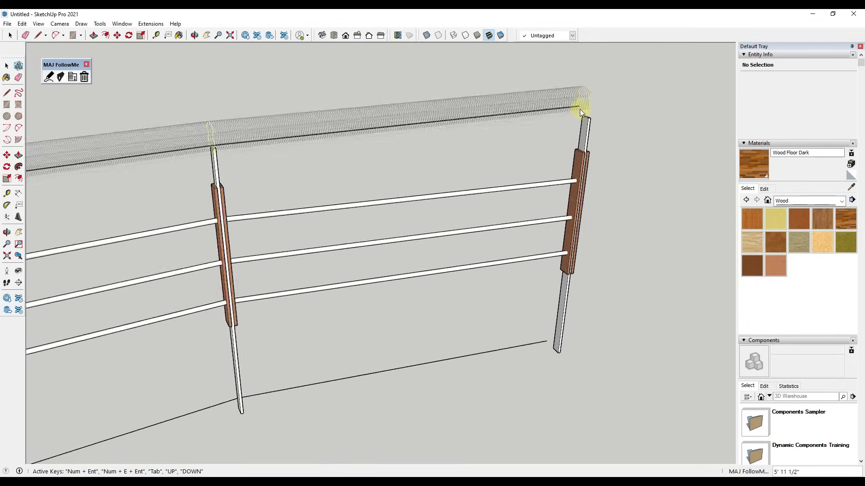
pyautogui.scroll(4, 581, 112)
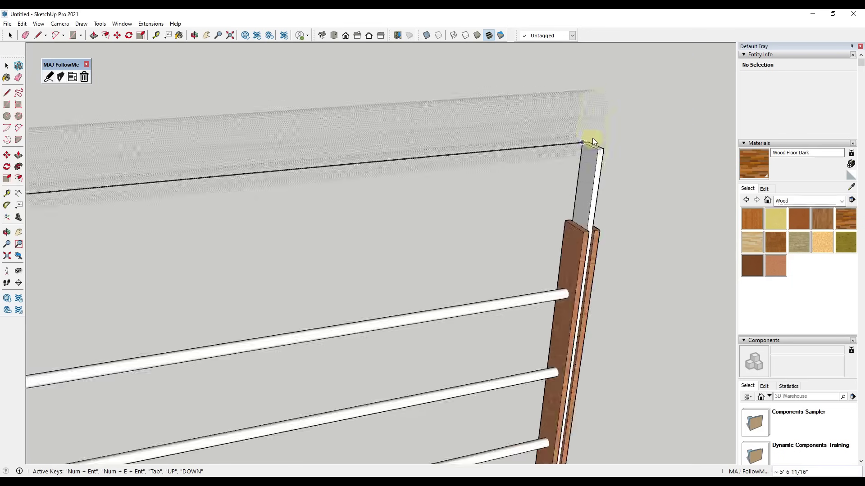
pyautogui.moveTo(593, 137)
pyautogui.mouseDown(button='middle')
pyautogui.moveTo(361, 169)
pyautogui.moveTo(556, 227)
pyautogui.mouseUp(button='middle')
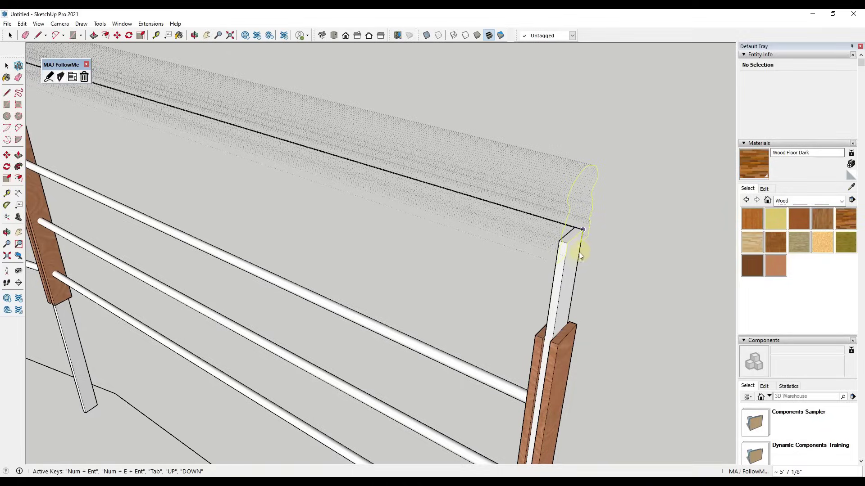
pyautogui.click(564, 217)
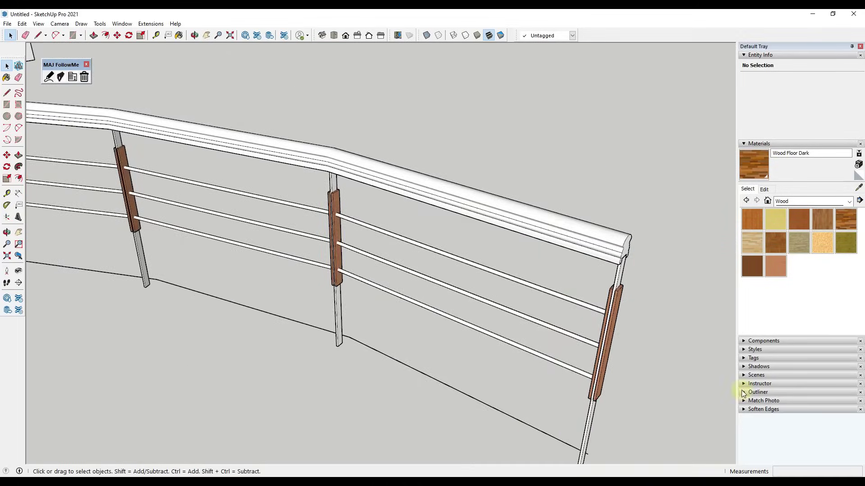
# Orbit and zoom around the finished handrail
pyautogui.moveTo(228, 147); pyautogui.dragTo(347, 130, button='middle')
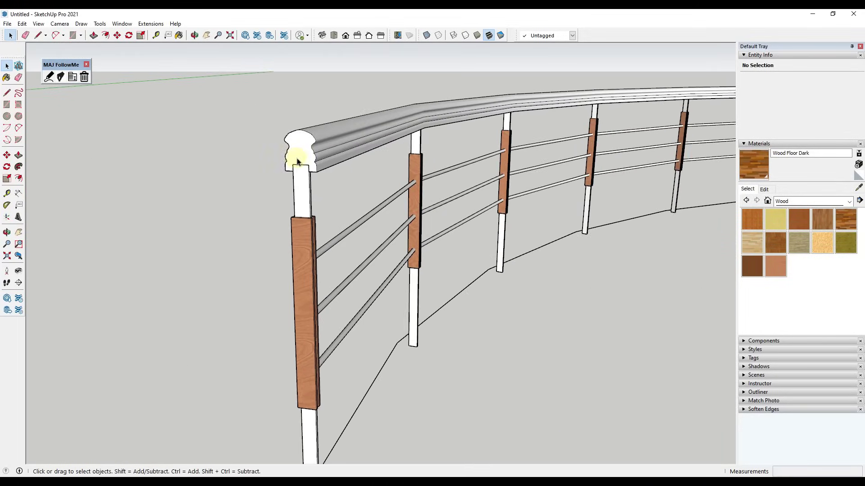
pyautogui.scroll(-10, 298, 161)
pyautogui.scroll(3, 585, 185)
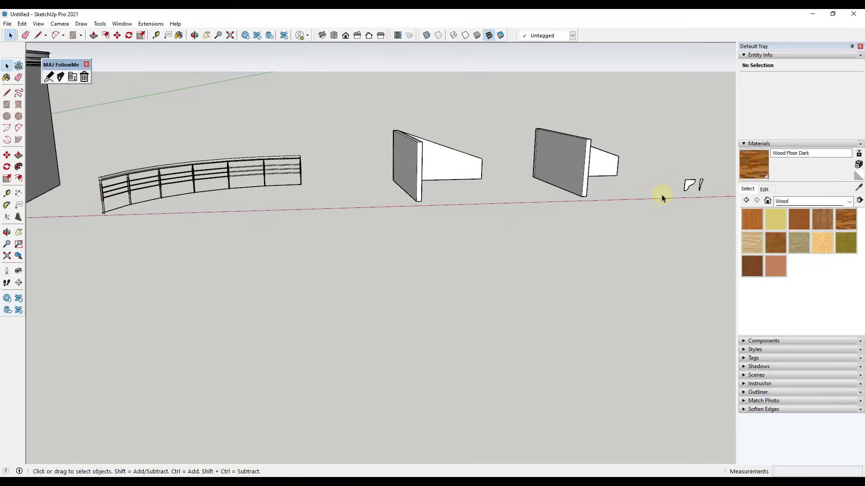
pyautogui.scroll(8, 566, 162)
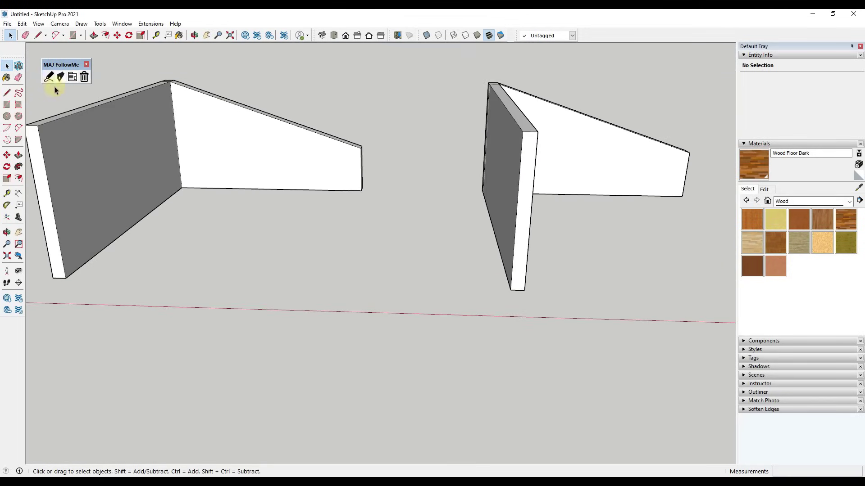
# Set the MAJ FollowMe type to Normal and the shape to Cornice
pyautogui.click(55, 81)
pyautogui.click(450, 221)
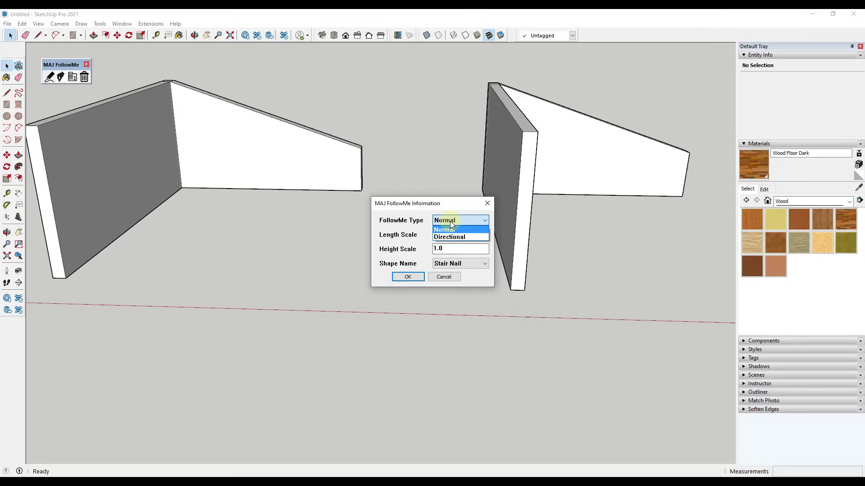
pyautogui.click(450, 229)
pyautogui.click(464, 264)
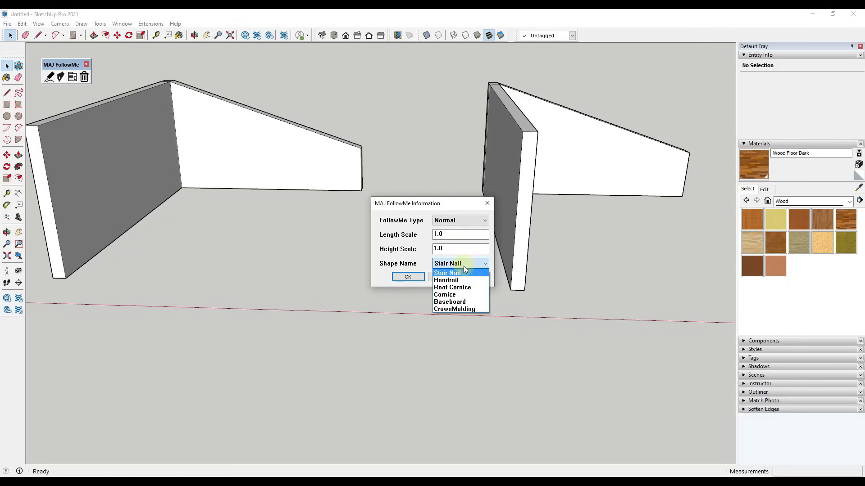
pyautogui.click(459, 295)
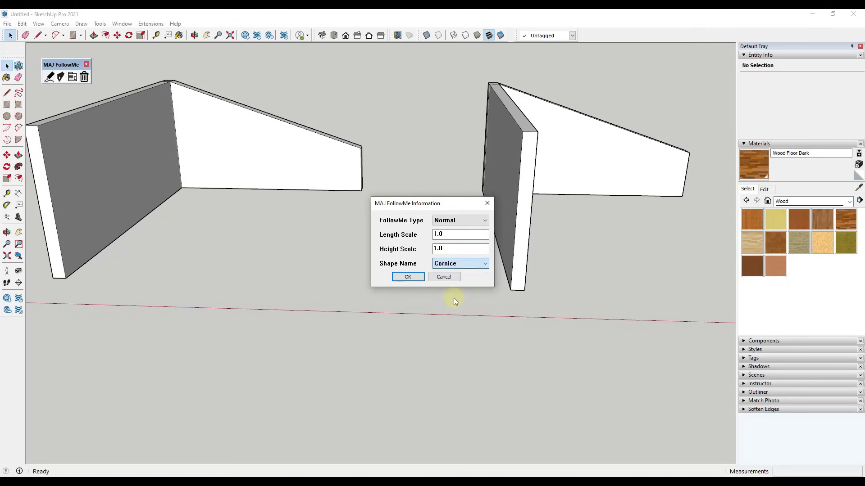
pyautogui.click(406, 278)
# Extrude the cornice through the wall's left, top and far corners
pyautogui.click(39, 127)
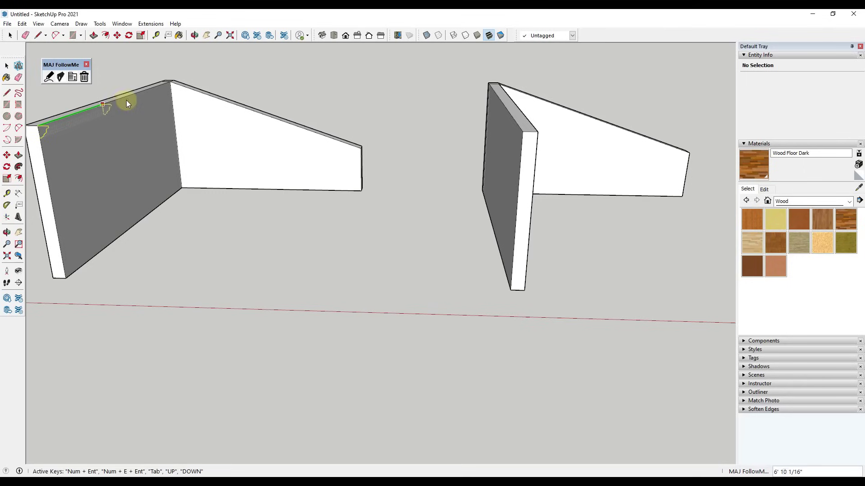
pyautogui.click(170, 82)
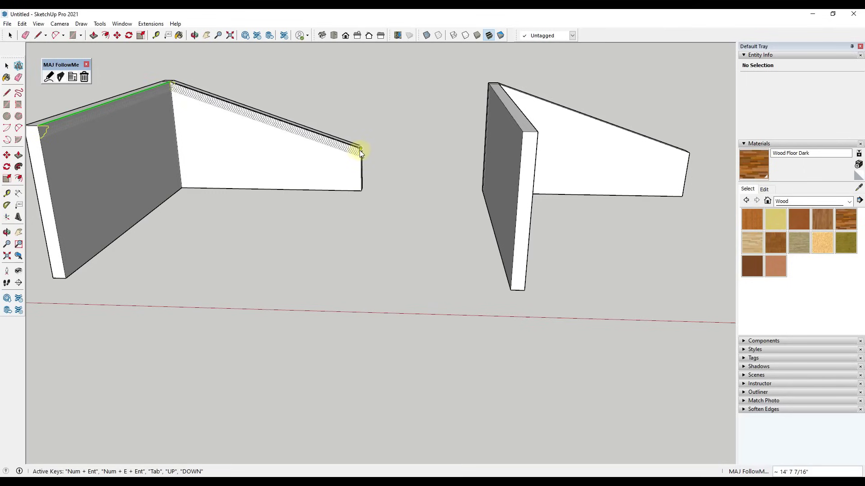
pyautogui.click(361, 150)
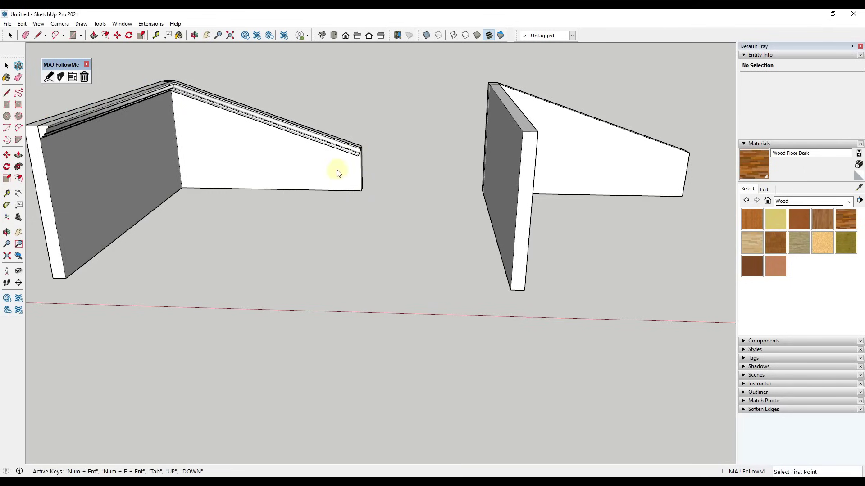
# Orbit and zoom to inspect the cornice's end profile
pyautogui.moveTo(373, 175); pyautogui.dragTo(325, 161, button='middle')
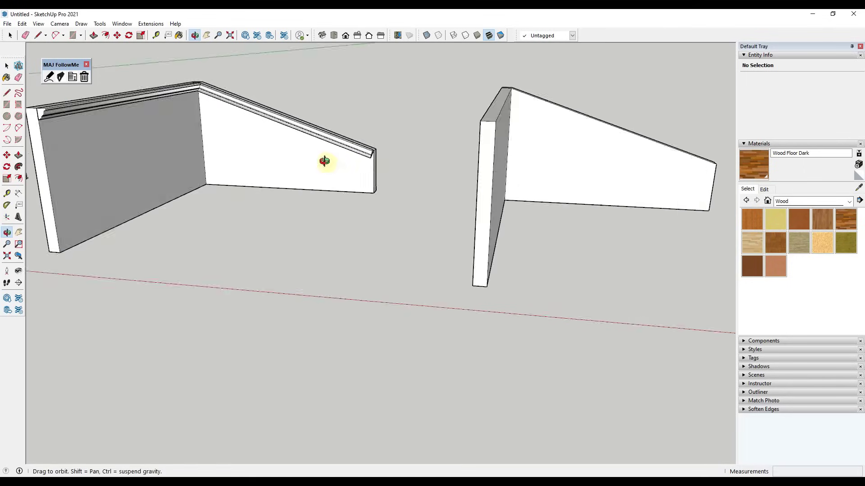
pyautogui.scroll(6, 386, 149)
pyautogui.moveTo(407, 143); pyautogui.dragTo(543, 194, button='middle')
pyautogui.scroll(5, 411, 168)
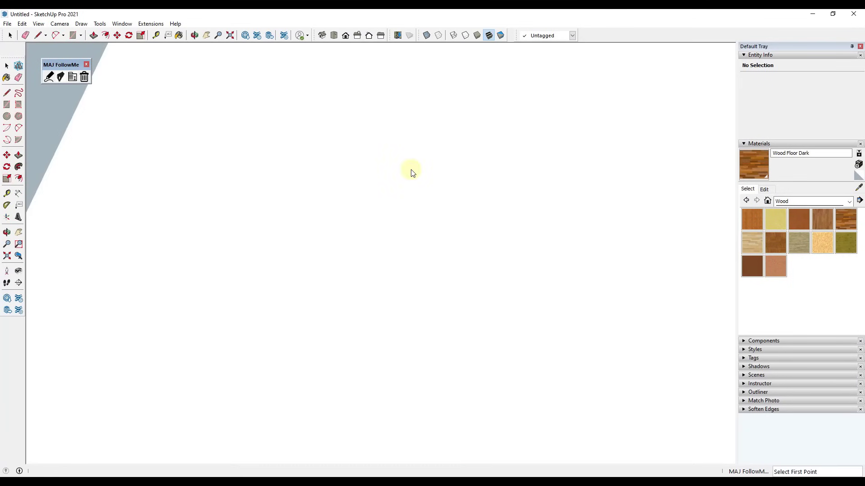
pyautogui.scroll(-3, 645, 254)
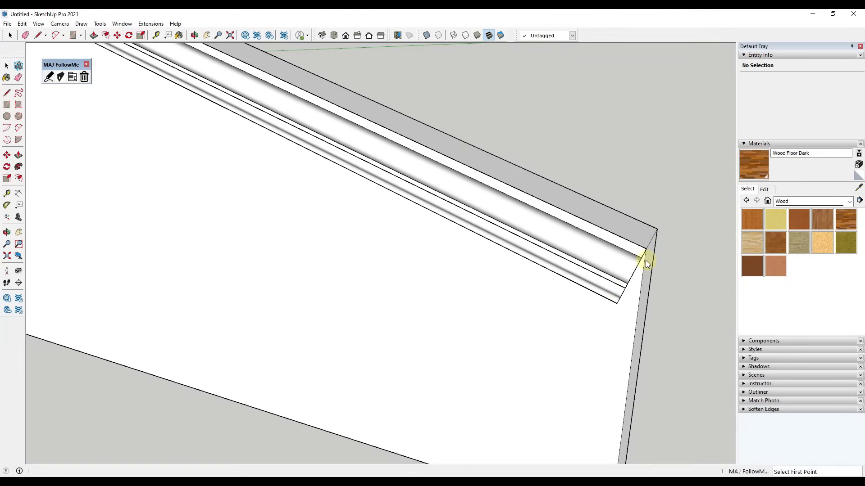
pyautogui.scroll(-10, 645, 260)
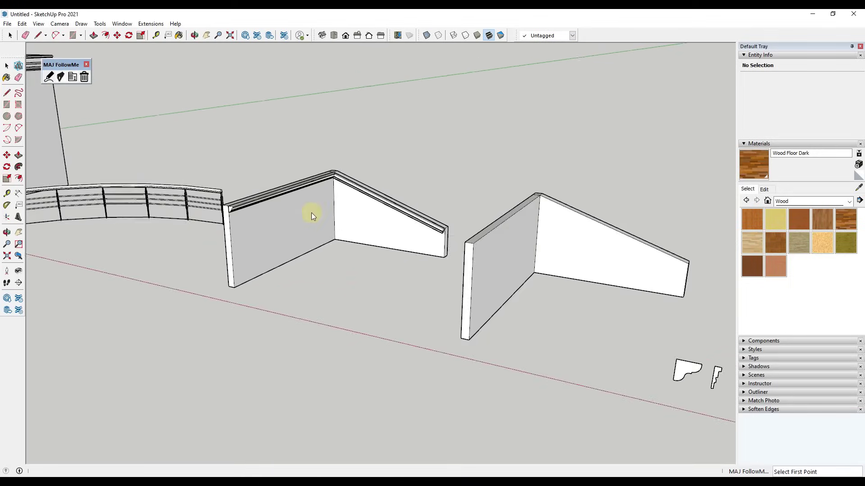
pyautogui.scroll(-2, 549, 232)
pyautogui.scroll(6, 428, 221)
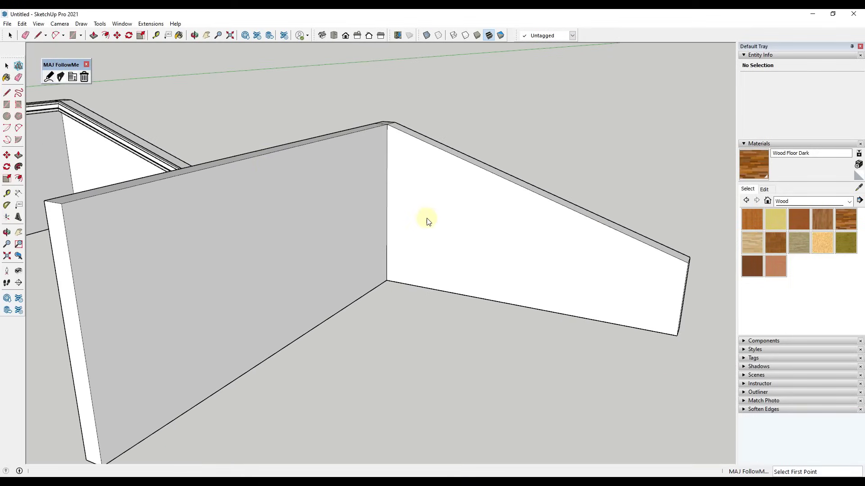
pyautogui.click(49, 77)
pyautogui.click(460, 220)
pyautogui.click(467, 236)
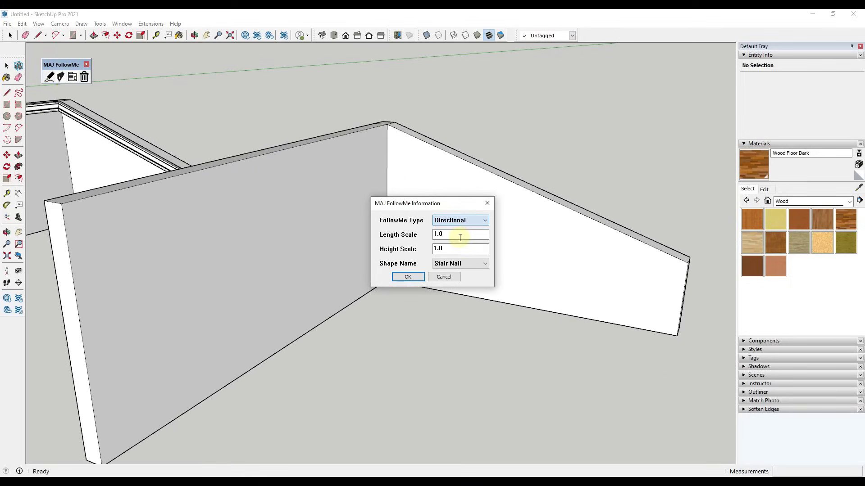
pyautogui.click(458, 265)
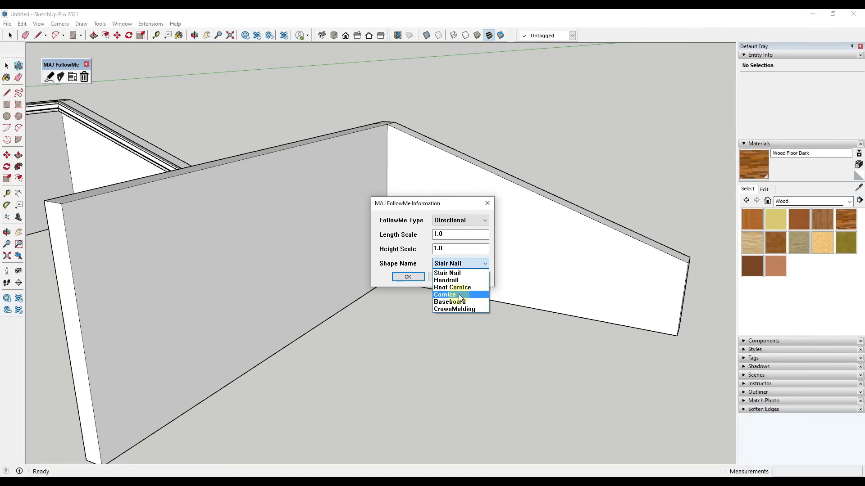
pyautogui.click(459, 294)
pyautogui.click(408, 278)
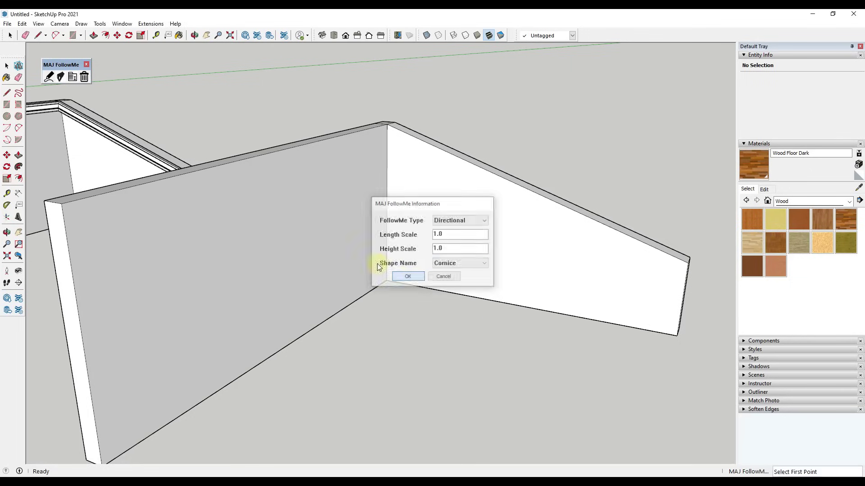
pyautogui.click(61, 204)
pyautogui.click(385, 125)
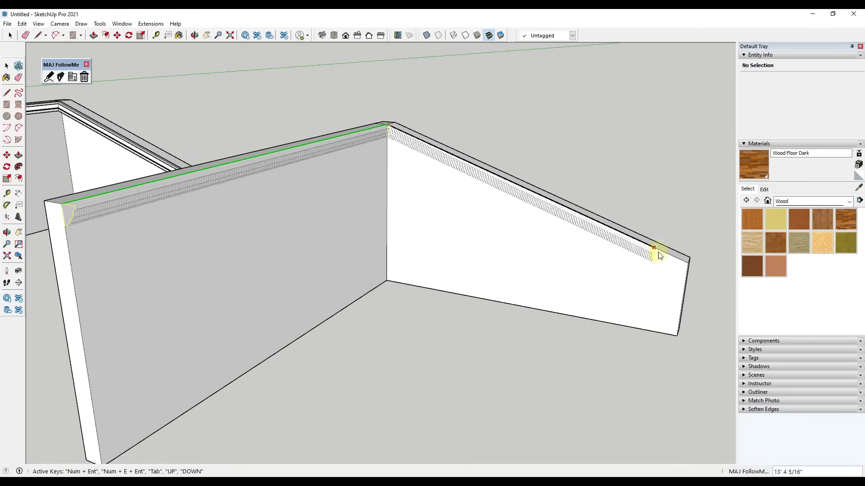
pyautogui.doubleClick(688, 262)
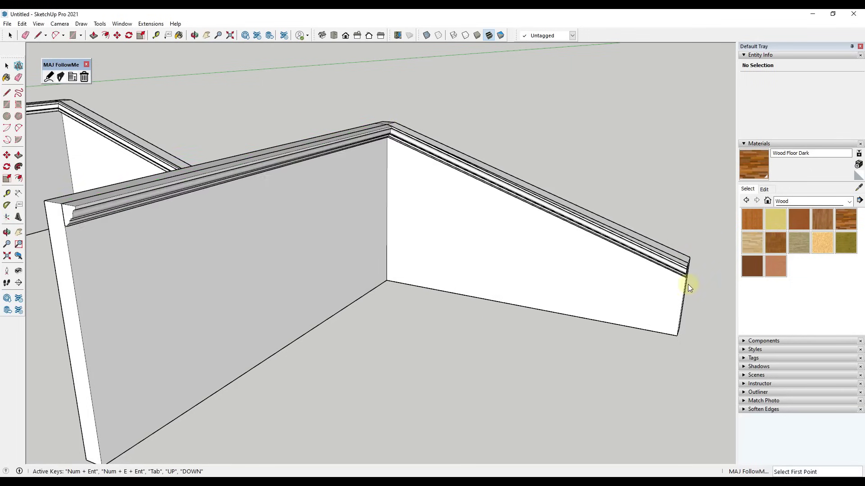
pyautogui.moveTo(685, 283); pyautogui.dragTo(515, 247, button='middle')
pyautogui.scroll(1, 497, 218)
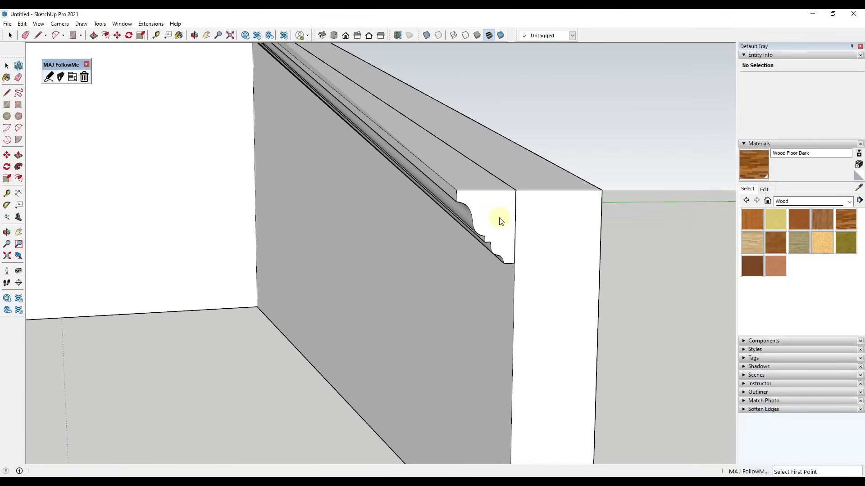
pyautogui.scroll(-4, 502, 237)
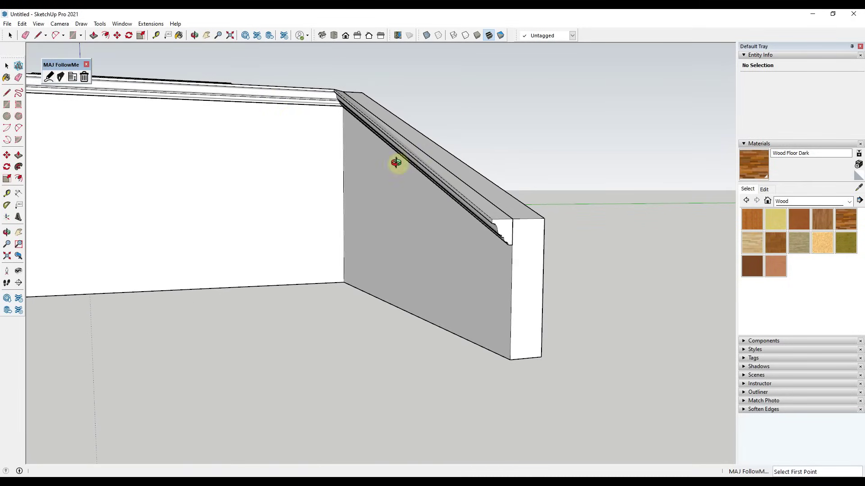
pyautogui.moveTo(396, 164); pyautogui.dragTo(517, 233, button='middle')
pyautogui.scroll(-6, 516, 233)
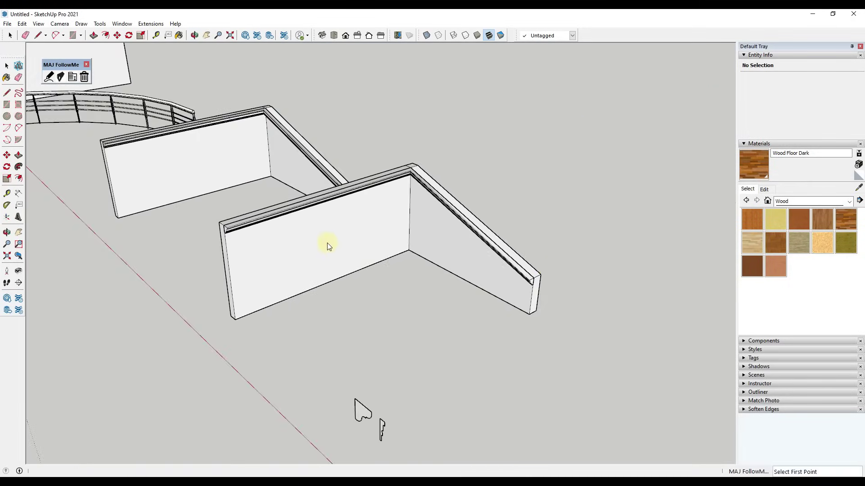
pyautogui.moveTo(328, 245); pyautogui.dragTo(182, 182, button='middle')
pyautogui.scroll(2, 182, 182)
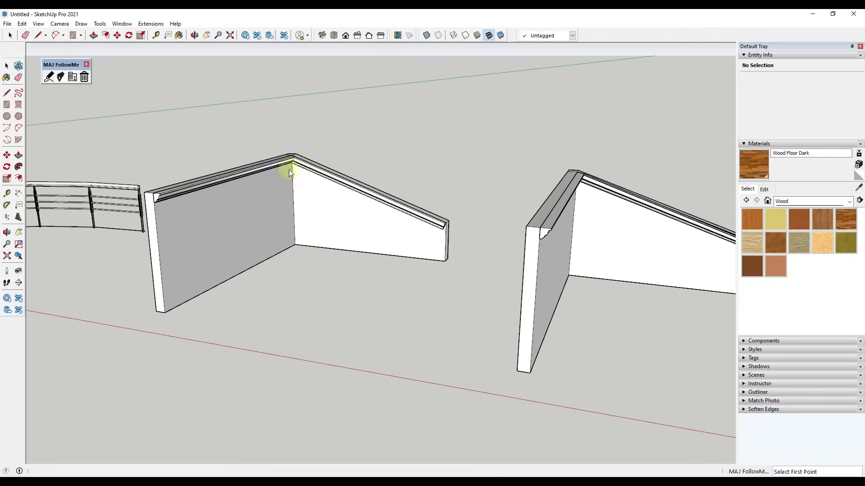
pyautogui.scroll(-3, 385, 239)
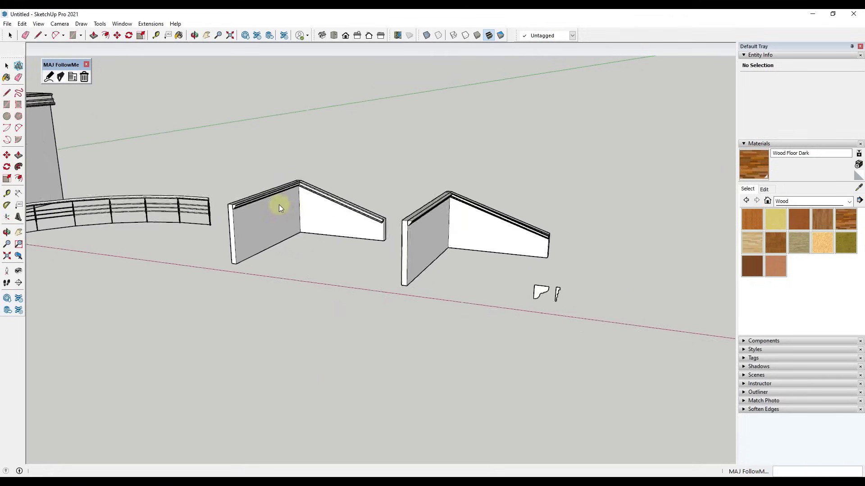
pyautogui.moveTo(280, 203); pyautogui.dragTo(502, 255, button='middle')
pyautogui.scroll(2, 474, 221)
pyautogui.scroll(-1, 462, 228)
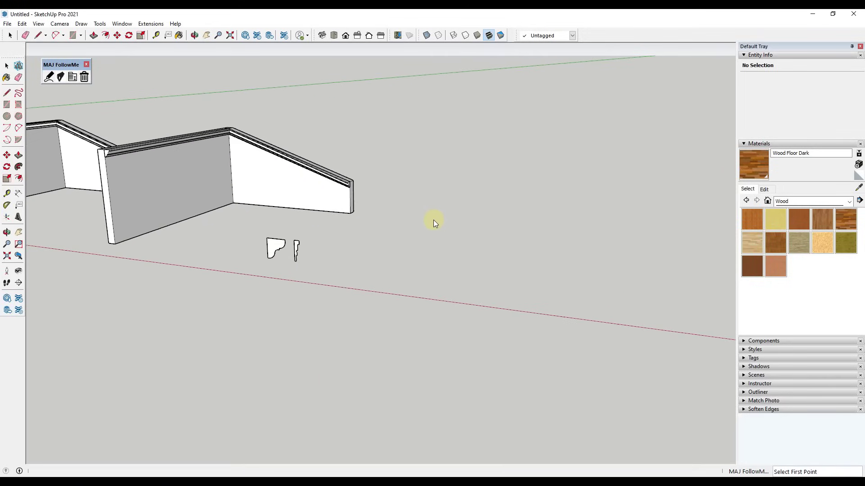
pyautogui.moveTo(434, 220); pyautogui.dragTo(388, 221, button='middle')
# Pick the larger curved cornice face as the profile to save
pyautogui.scroll(2, 360, 232)
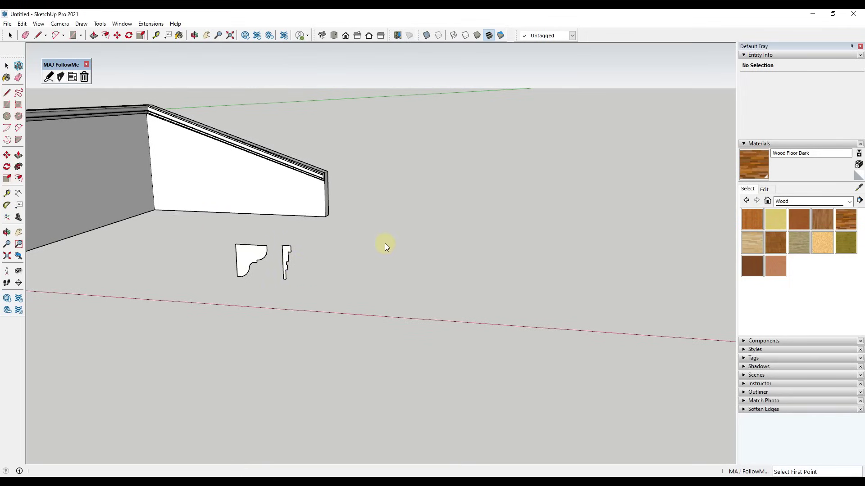
pyautogui.click(61, 78)
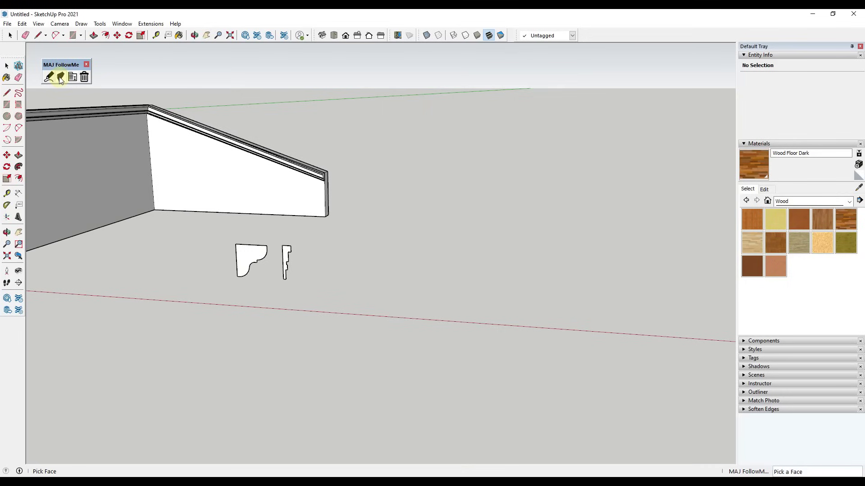
pyautogui.click(246, 259)
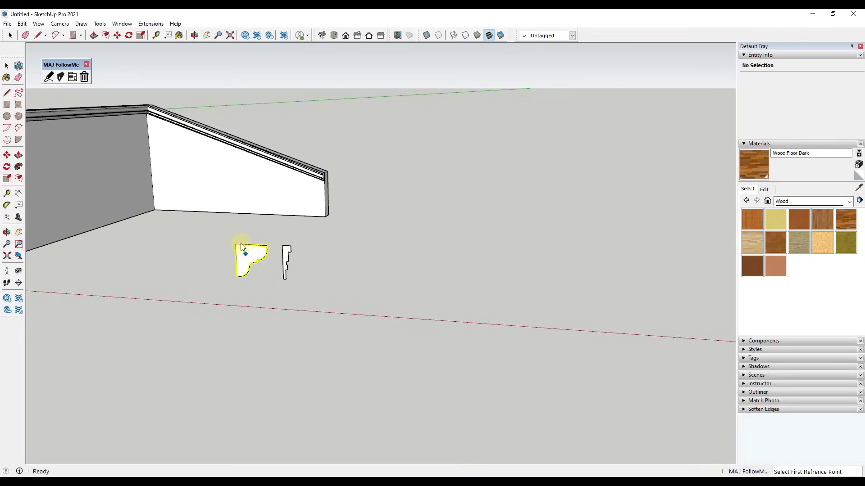
pyautogui.scroll(4, 239, 250)
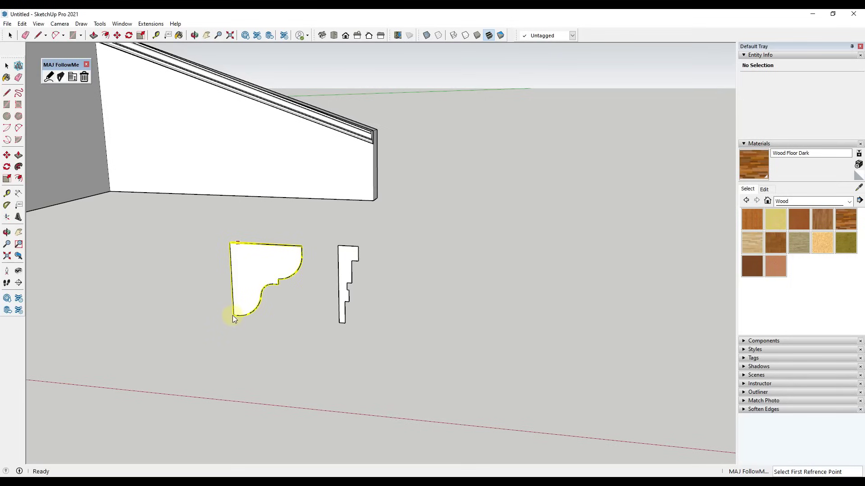
pyautogui.scroll(5, 228, 245)
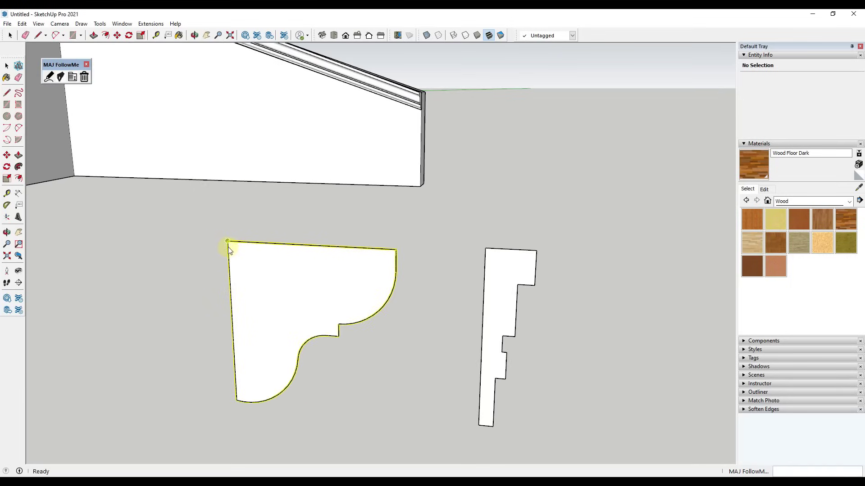
# Reference it from its top-left and top-right corners and save it under a 'Cornice_' name
pyautogui.click(227, 241)
pyautogui.click(396, 250)
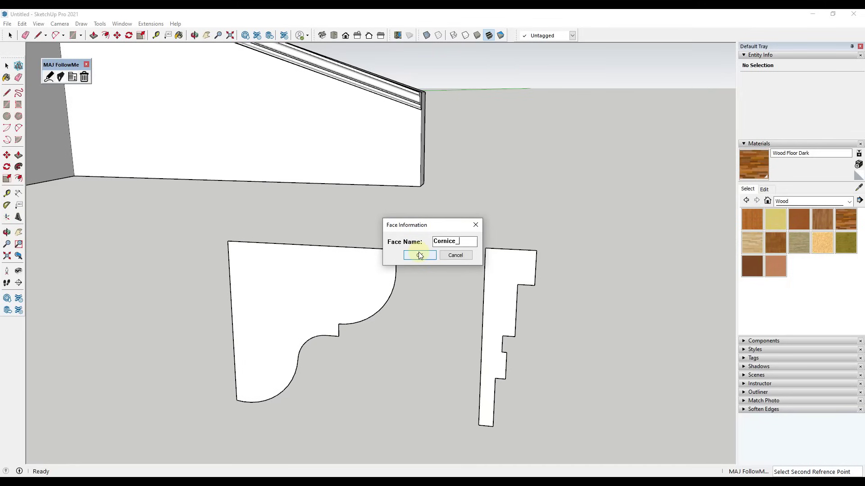
pyautogui.click(420, 256)
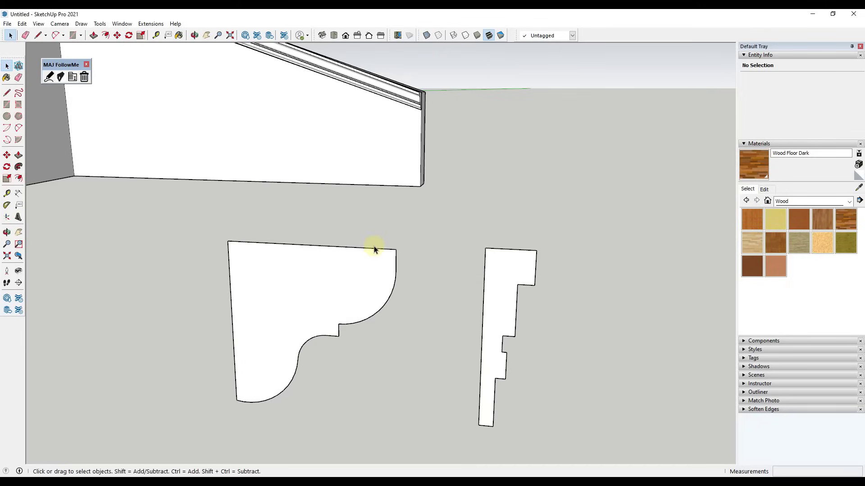
pyautogui.scroll(-3, 132, 314)
pyautogui.scroll(-2, 131, 314)
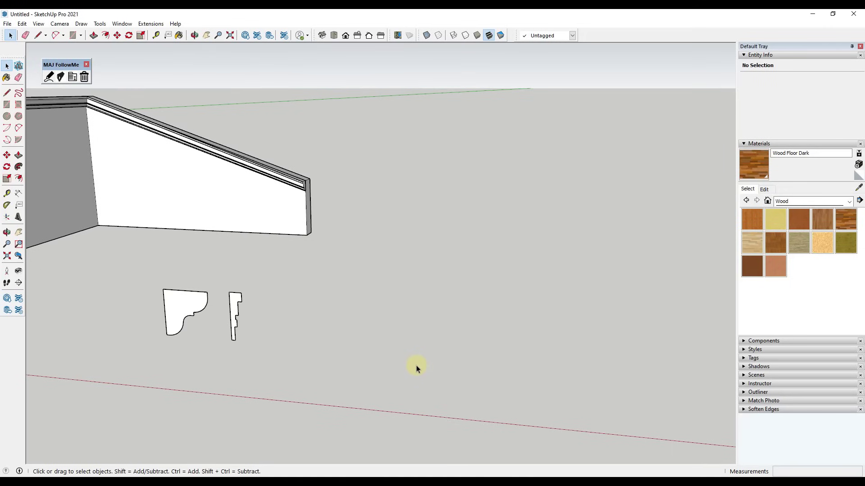
# Draw a floor rectangle beside the walls and Push/Pull it up into a box
pyautogui.press('r')
pyautogui.click(341, 367)
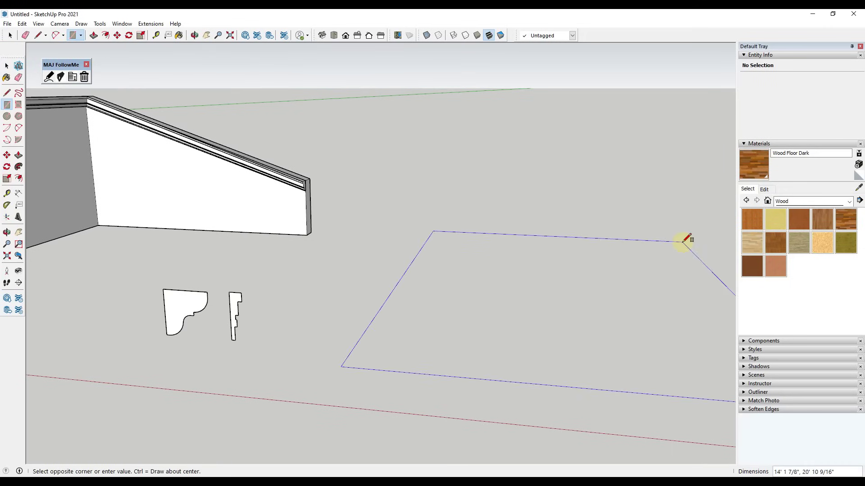
pyautogui.click(683, 242)
pyautogui.press('space')
pyautogui.scroll(-2, 428, 303)
pyautogui.press('p')
pyautogui.moveTo(482, 301)
pyautogui.mouseDown()
pyautogui.moveTo(482, 216)
pyautogui.moveTo(497, 174)
pyautogui.mouseUp()
# Erase one edge to open two sides of the box, then reverse all its faces
pyautogui.press('e')
pyautogui.click(640, 270)
pyautogui.moveTo(639, 271)
pyautogui.mouseDown(button='middle')
pyautogui.moveTo(595, 267)
pyautogui.moveTo(506, 223)
pyautogui.moveTo(488, 205)
pyautogui.mouseUp(button='middle')
pyautogui.press('space')
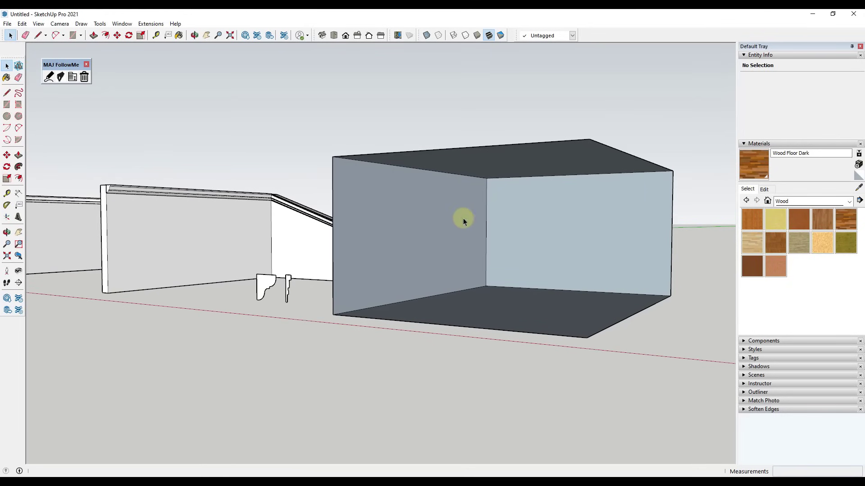
pyautogui.tripleClick(463, 218)
pyautogui.rightClick(463, 220)
pyautogui.click(494, 317)
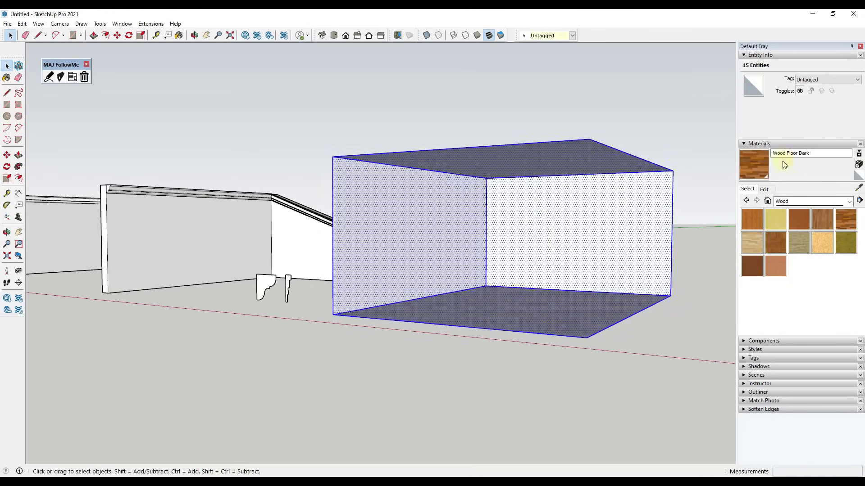
pyautogui.click(695, 154)
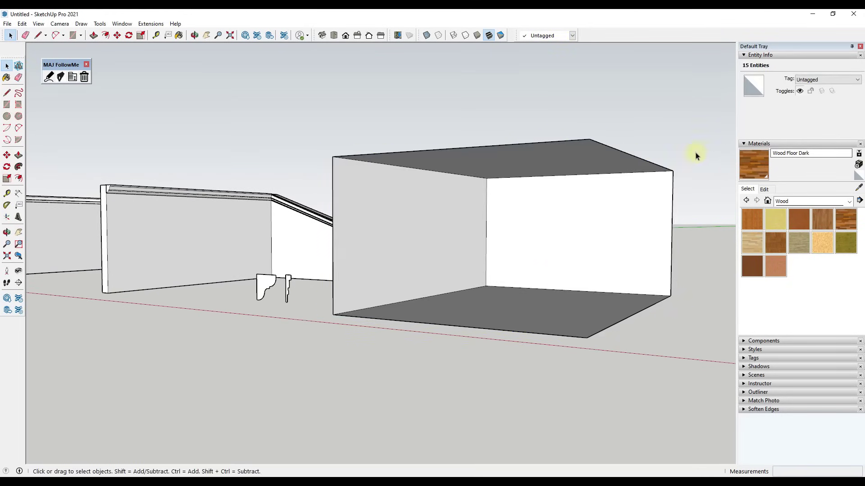
# Sweep the Cornice_Custom shape along the box's top edges through its three top corners
pyautogui.click(50, 78)
pyautogui.click(462, 267)
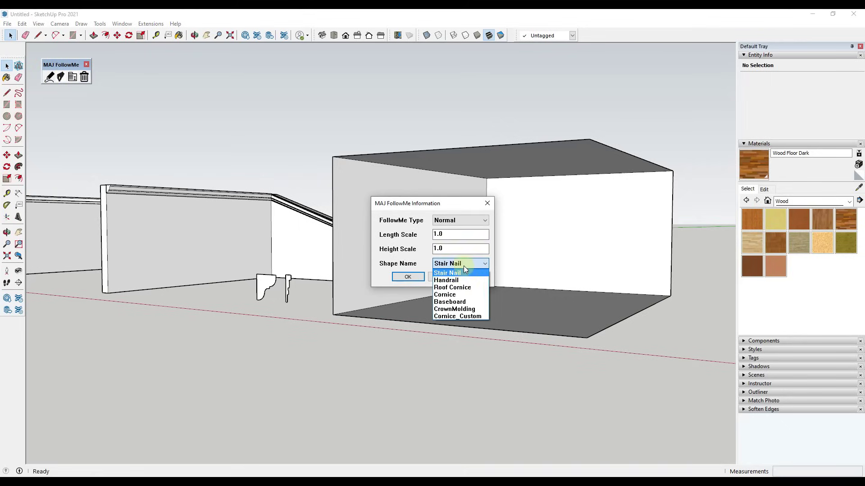
pyautogui.click(473, 317)
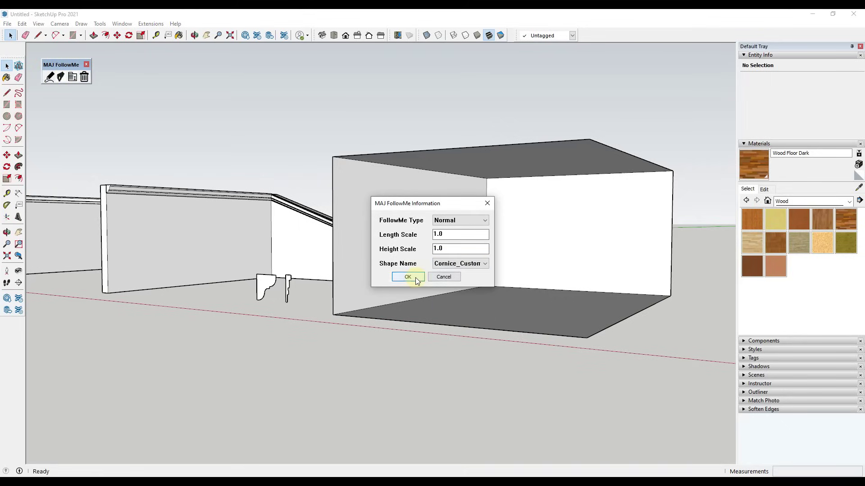
pyautogui.click(415, 278)
pyautogui.click(333, 157)
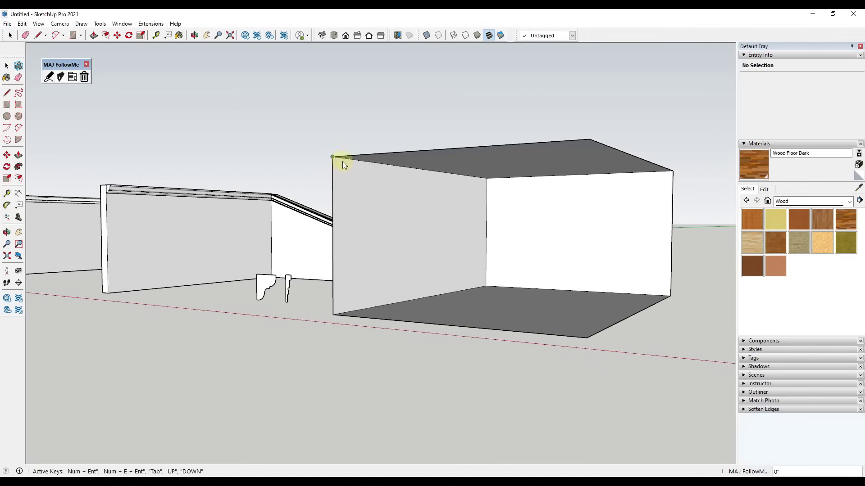
pyautogui.click(486, 178)
pyautogui.doubleClick(672, 172)
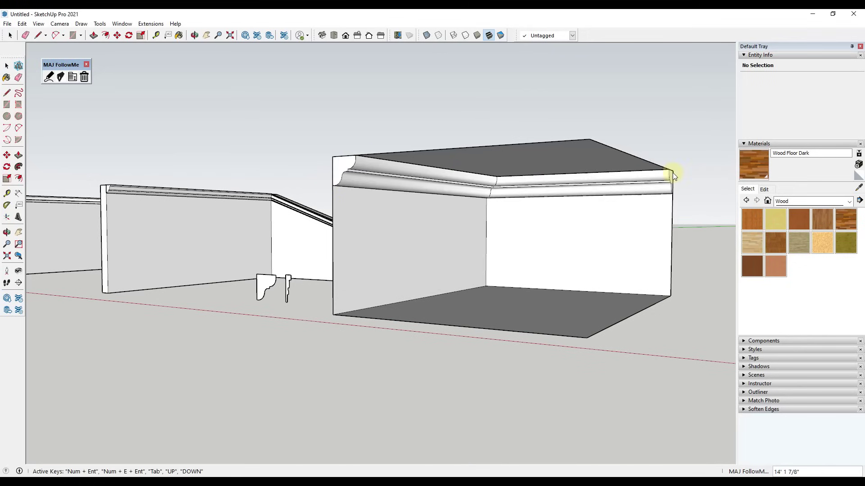
pyautogui.moveTo(598, 230); pyautogui.dragTo(555, 251, button='middle')
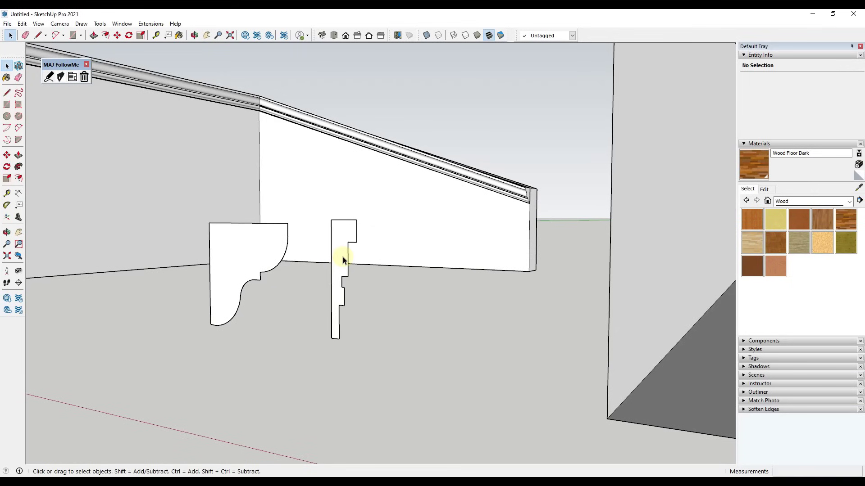
# Pick the narrow stepped baseboard profile face with the MAJ FollowMe save-face tool
pyautogui.moveTo(343, 260); pyautogui.dragTo(300, 228, button='middle')
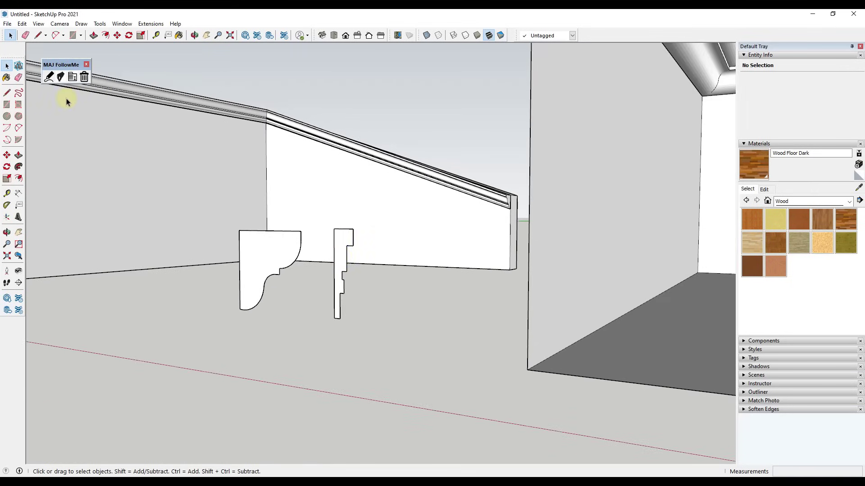
pyautogui.click(61, 77)
pyautogui.click(60, 78)
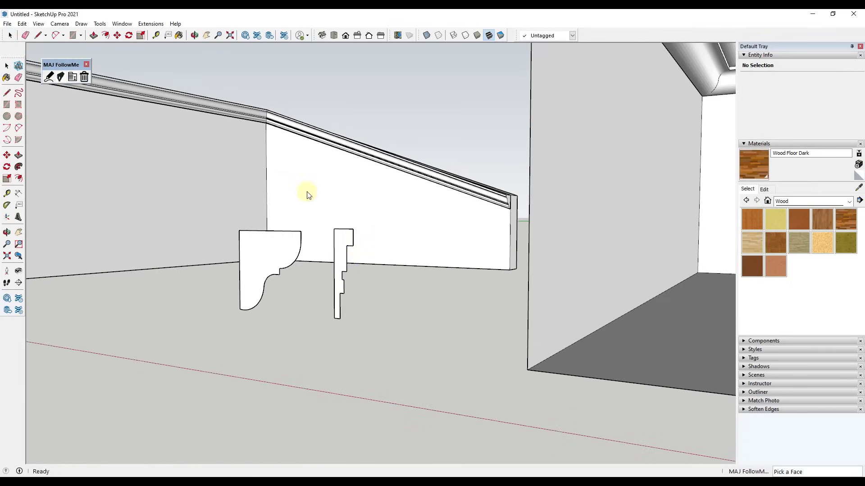
pyautogui.click(344, 242)
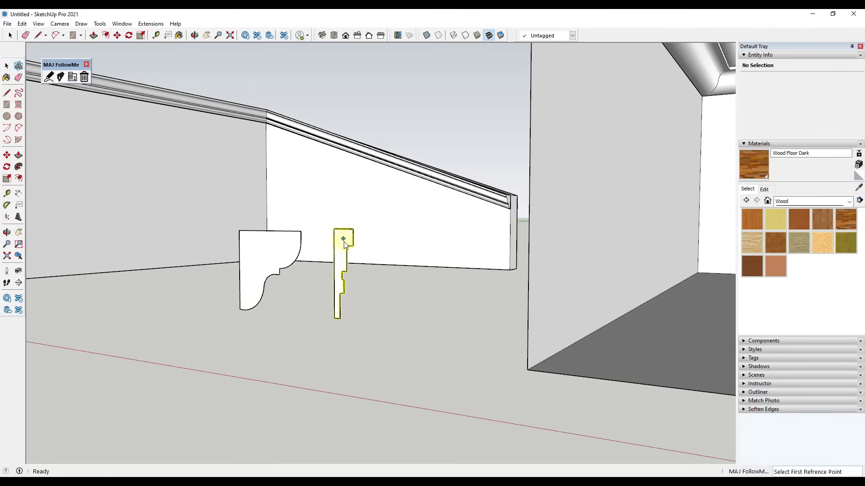
pyautogui.scroll(-3, 345, 280)
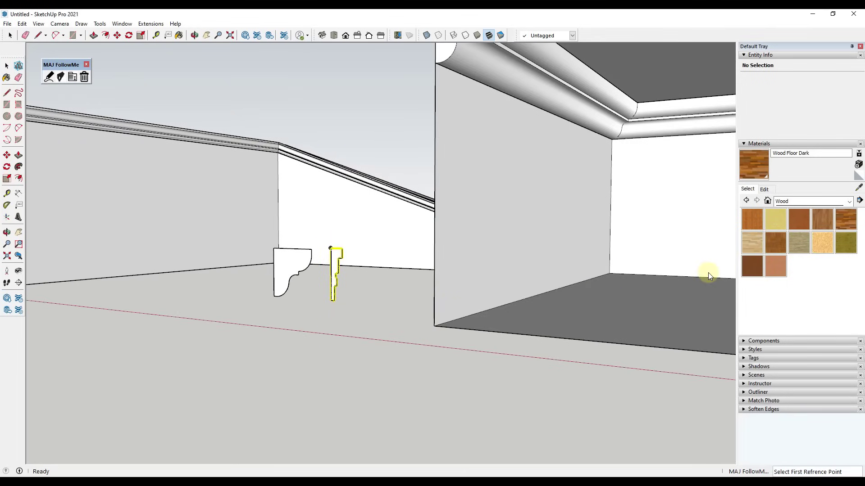
pyautogui.scroll(5, 318, 301)
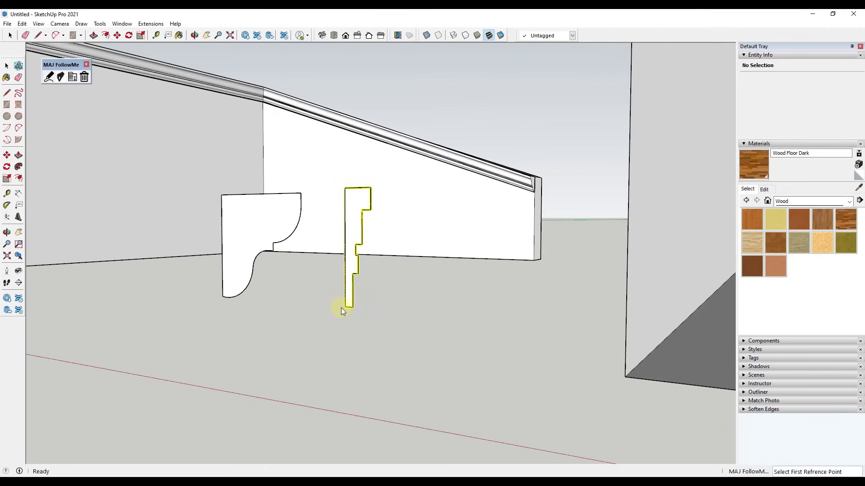
# Use the profile's bottom corner as the reference point and name the shape Baseboard_Custom
pyautogui.click(345, 307)
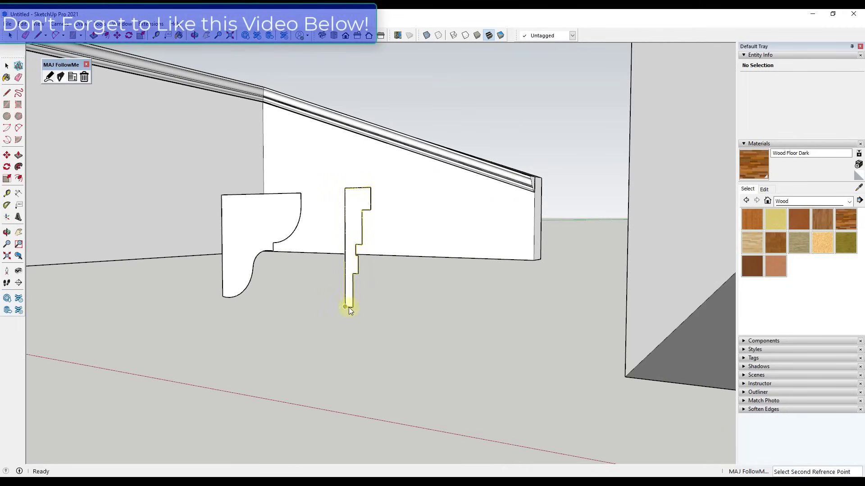
pyautogui.scroll(2, 351, 308)
pyautogui.scroll(1, 352, 307)
pyautogui.click(353, 306)
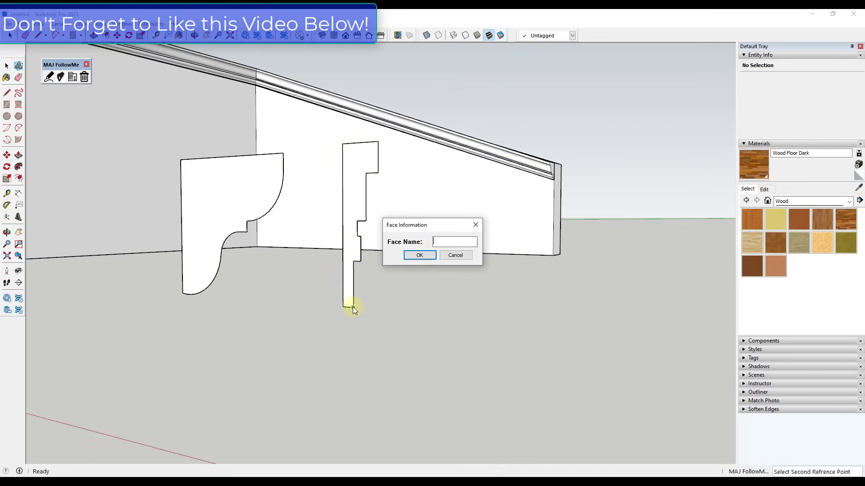
pyautogui.write('Bas')
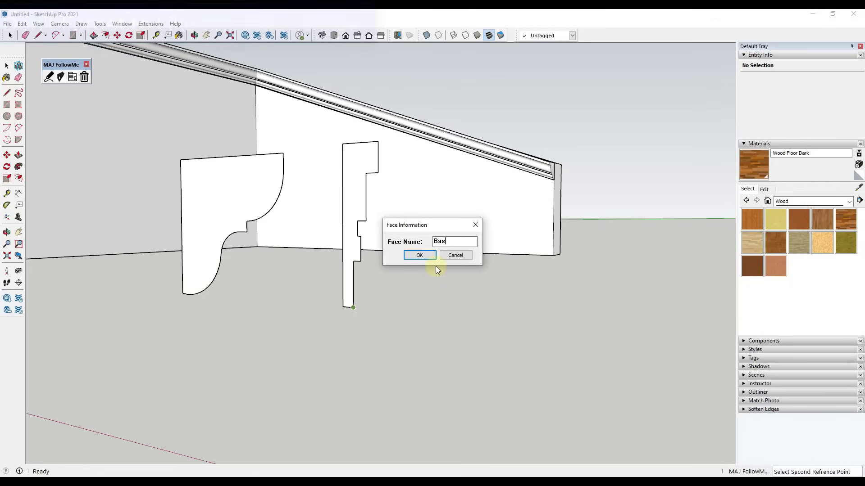
pyautogui.write('eboard Profile')
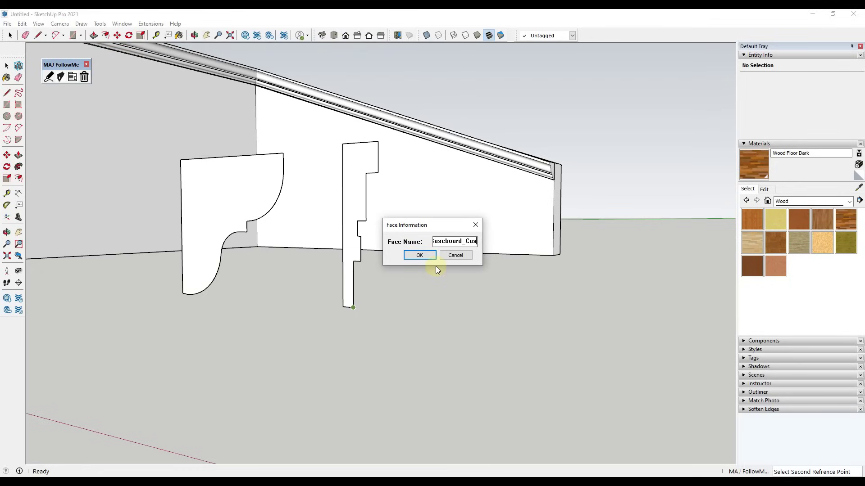
pyautogui.press('Return')
# Sweep Baseboard_Custom along the floor edges from the near corner via the back corner to the far corner
pyautogui.scroll(-3, 301, 266)
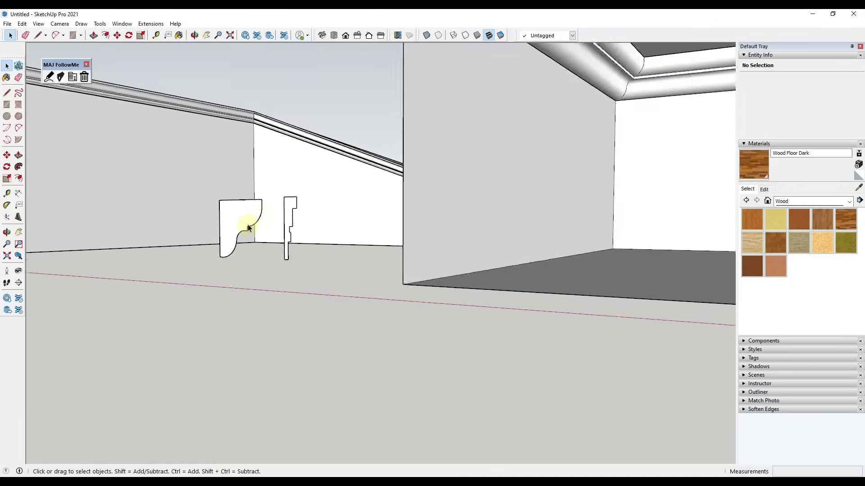
pyautogui.moveTo(242, 232); pyautogui.dragTo(157, 302, button='middle')
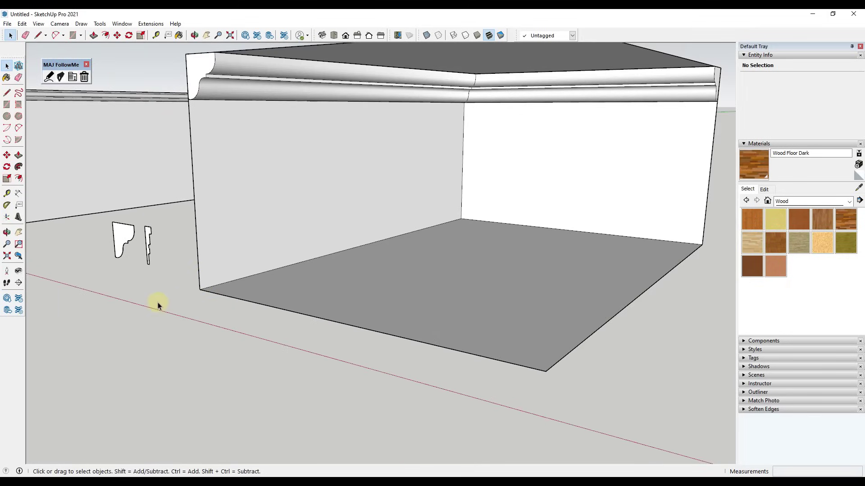
pyautogui.click(49, 76)
pyautogui.click(455, 262)
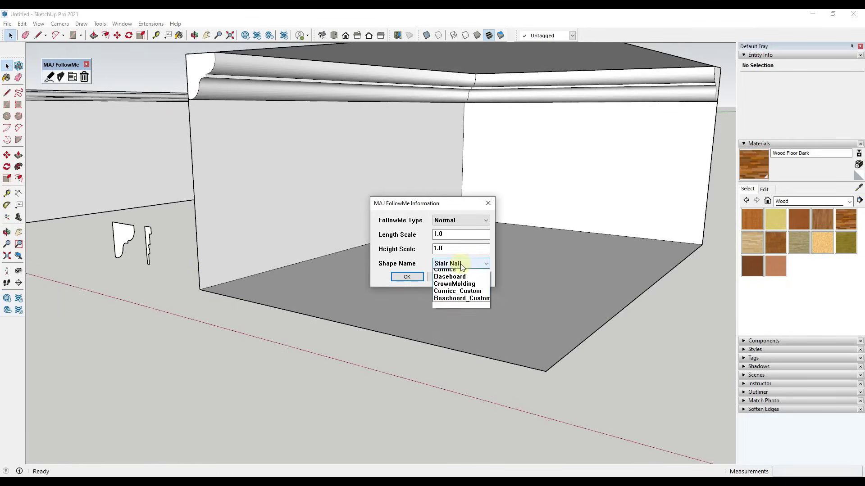
pyautogui.click(477, 323)
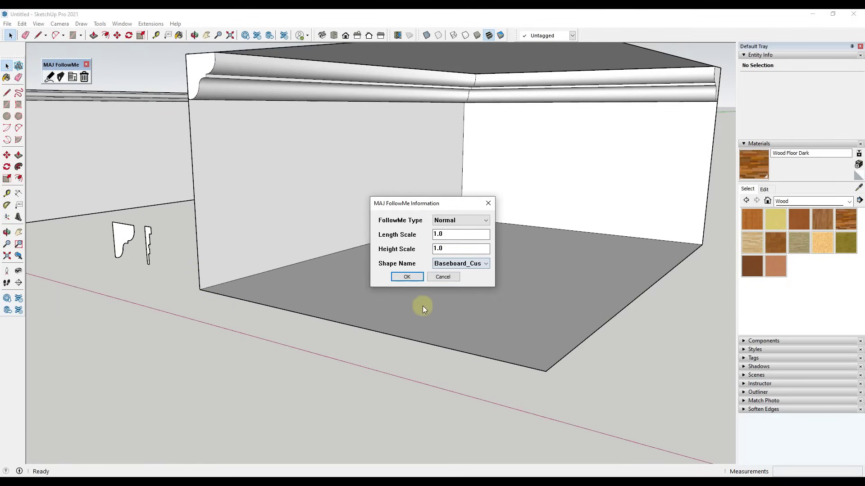
pyautogui.click(407, 277)
pyautogui.click(201, 290)
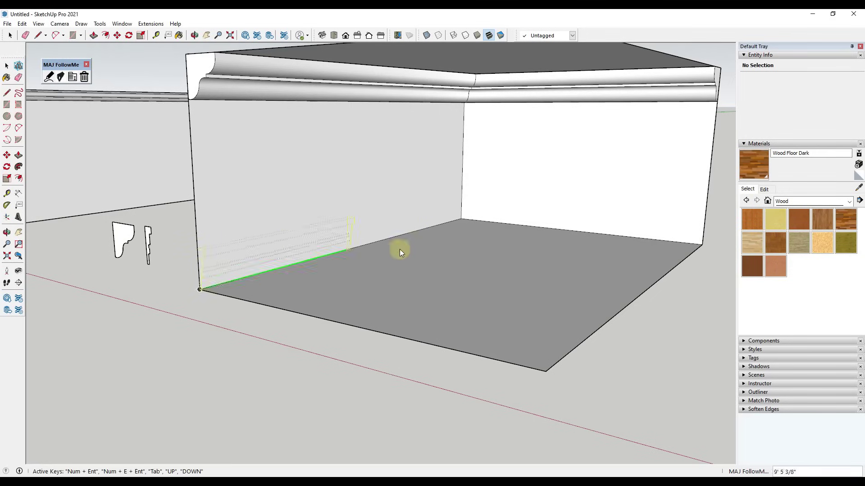
pyautogui.click(460, 219)
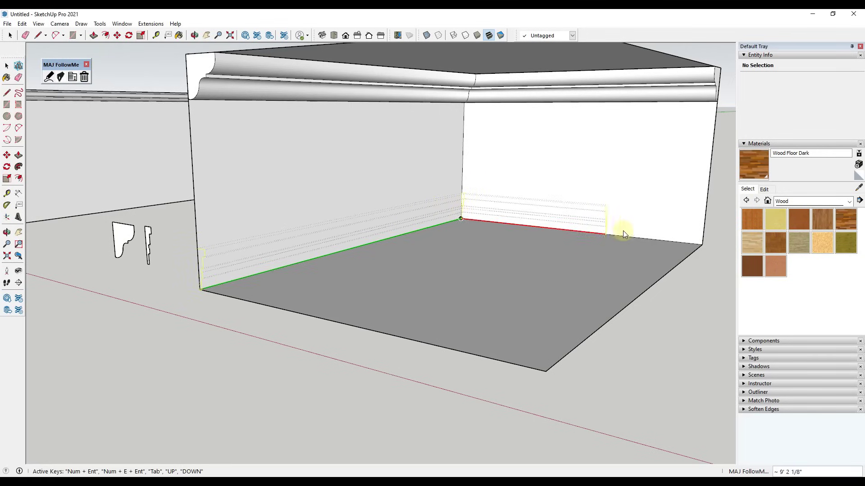
pyautogui.doubleClick(703, 245)
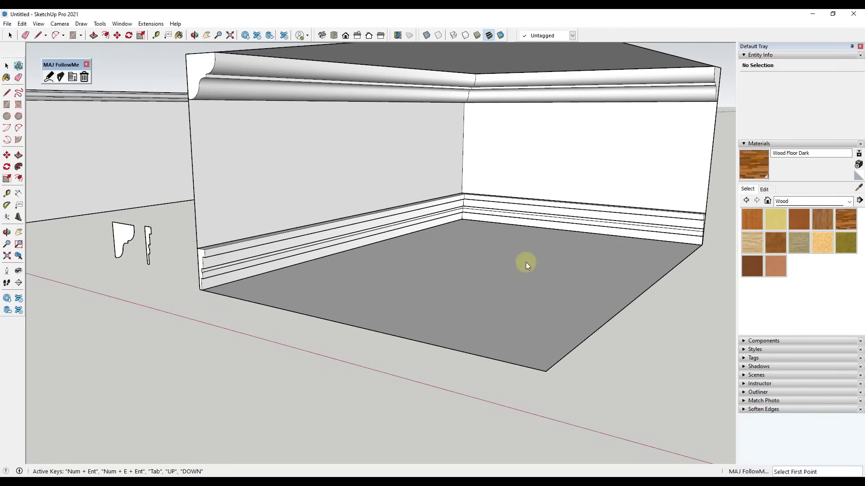
pyautogui.moveTo(523, 263); pyautogui.dragTo(125, 180, button='middle')
# End the sweep and rename the saved Baseboard_Custom shape to Baseboard_1
pyautogui.scroll(3, 201, 197)
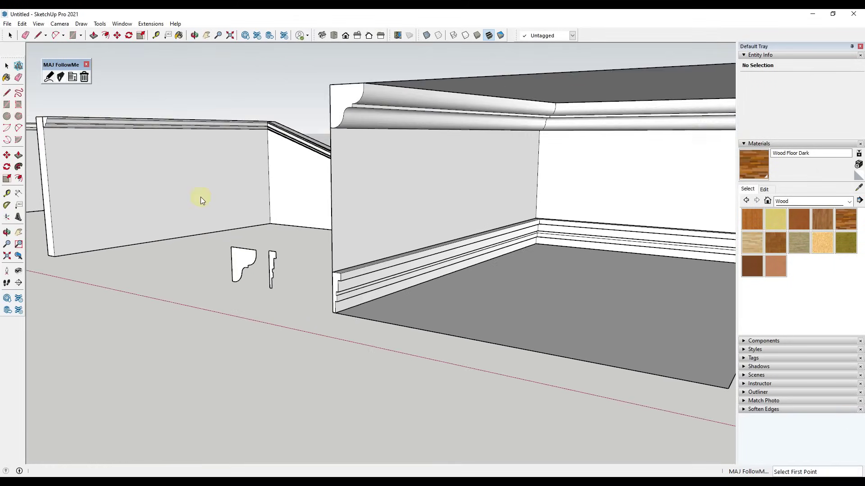
pyautogui.scroll(-3, 201, 196)
pyautogui.click(71, 78)
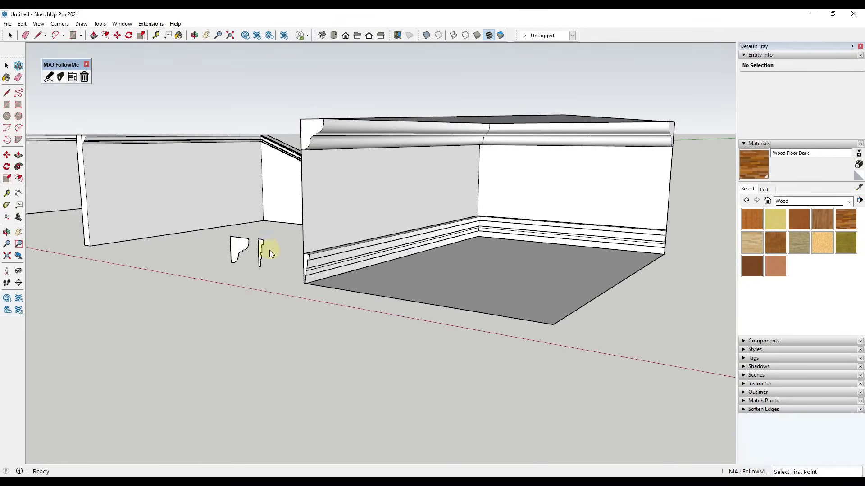
pyautogui.scroll(3, 311, 261)
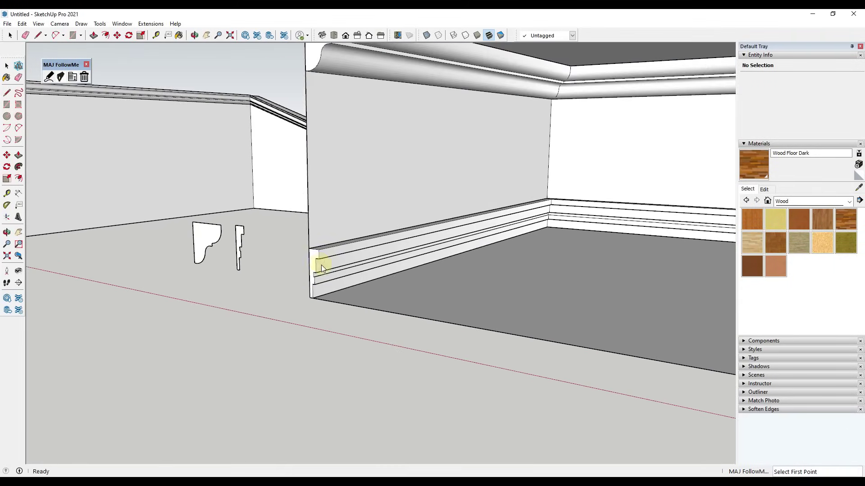
pyautogui.click(72, 77)
pyautogui.click(459, 235)
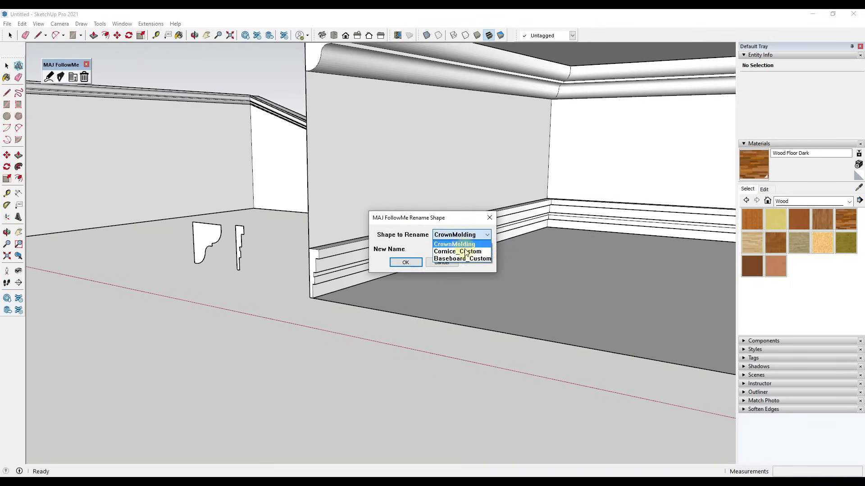
pyautogui.click(471, 259)
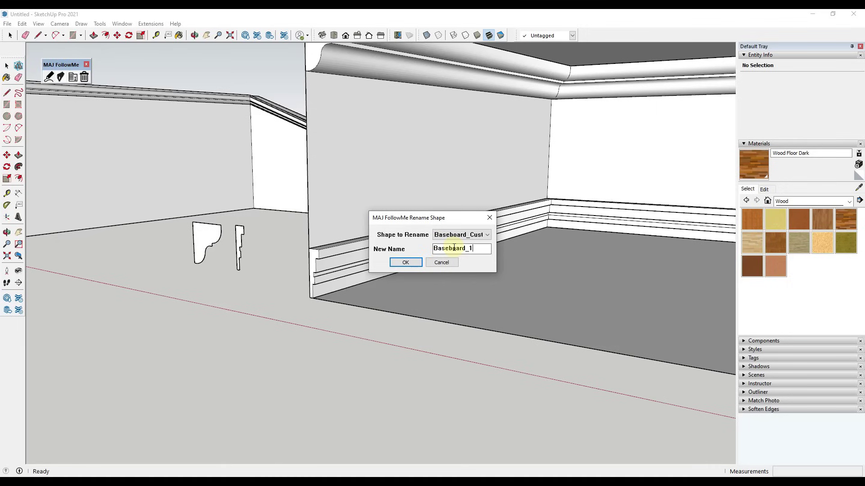
pyautogui.press('Return')
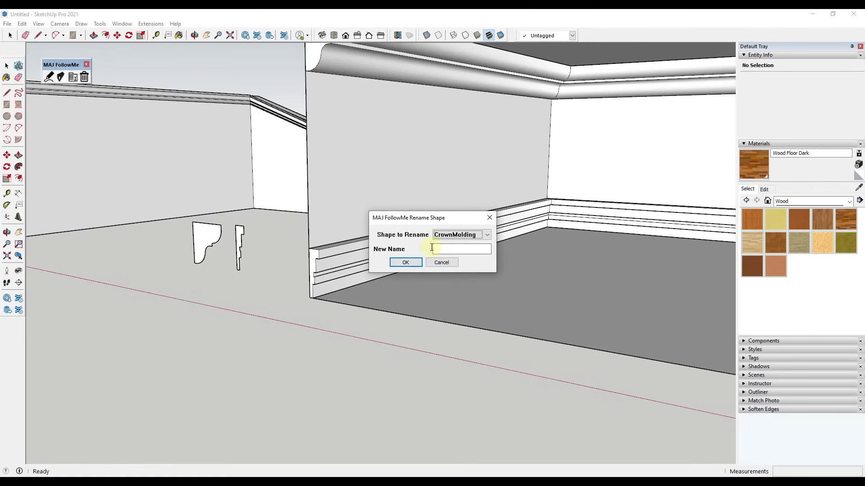
pyautogui.click(489, 218)
# Check the renamed shape in the MAJ FollowMe Information Shape Name list, then cancel
pyautogui.click(49, 76)
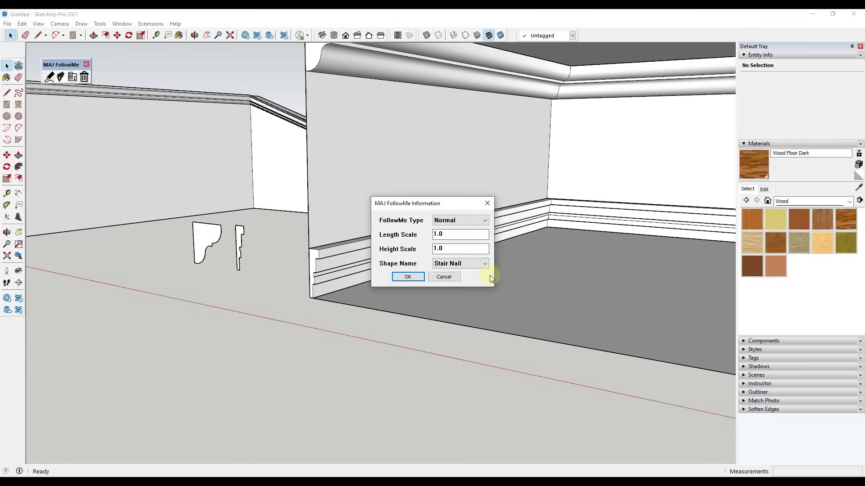
pyautogui.click(469, 265)
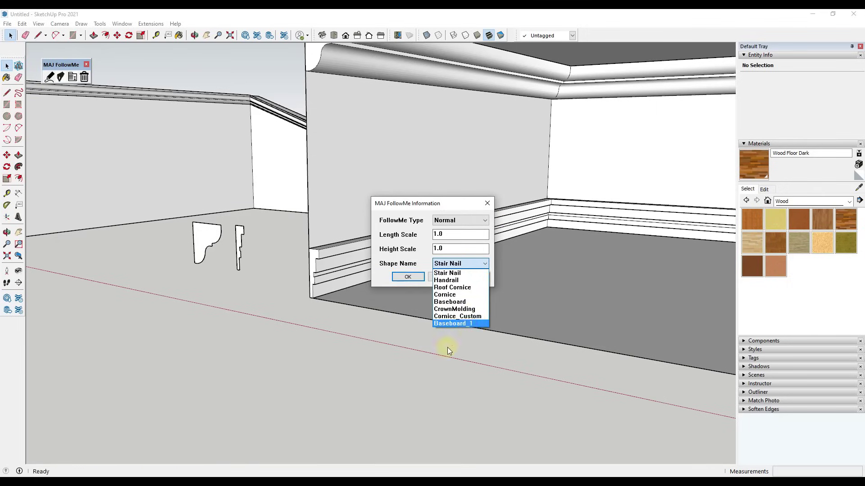
pyautogui.click(434, 358)
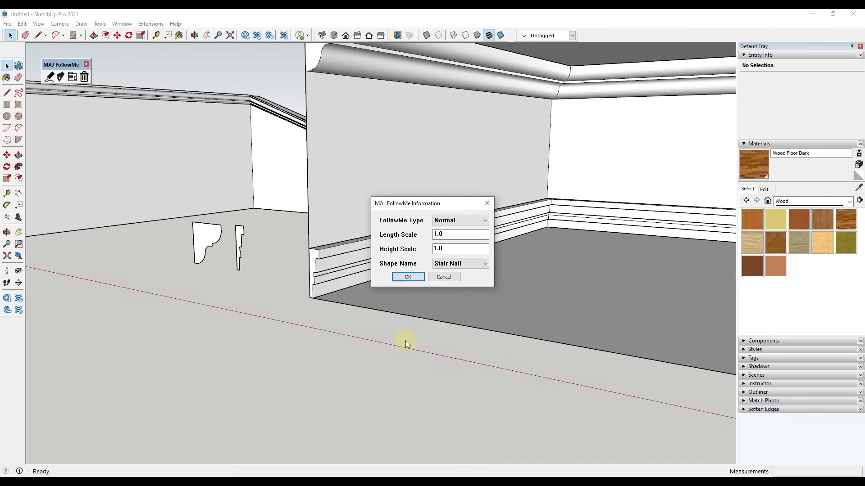
pyautogui.click(444, 276)
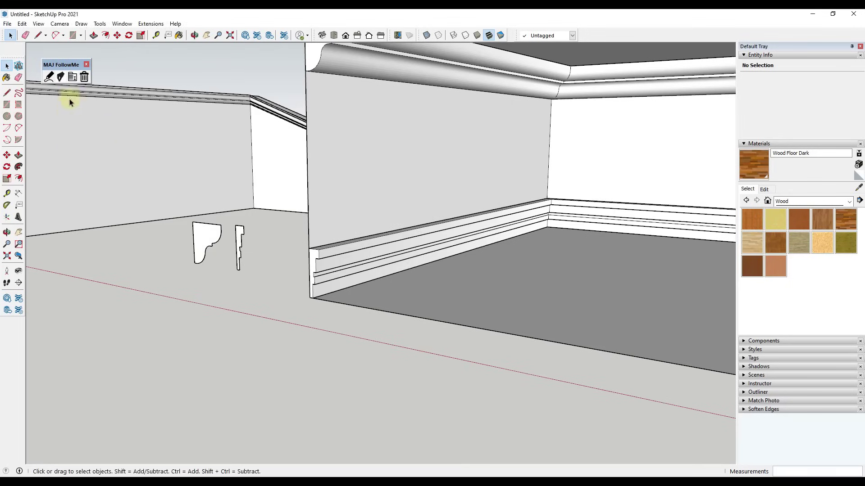
# Delete Baseboard_1 from the shape library and reopen the Shape Name list to confirm it's gone
pyautogui.click(84, 78)
pyautogui.click(468, 242)
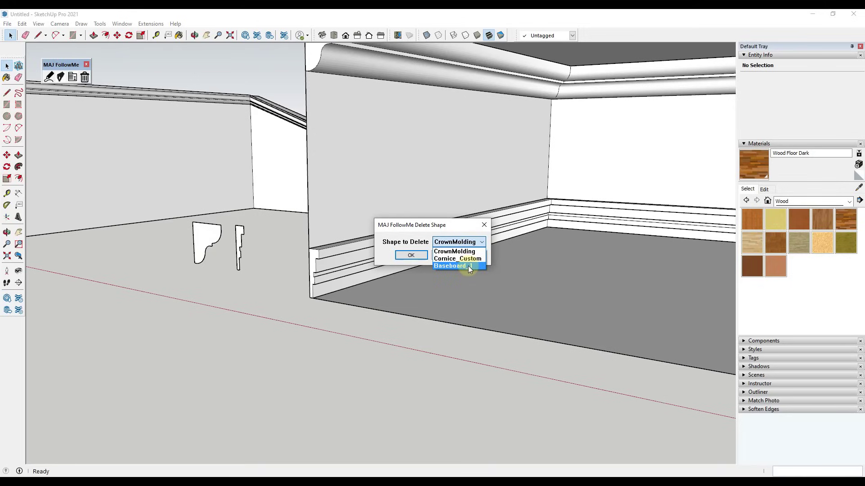
pyautogui.click(468, 266)
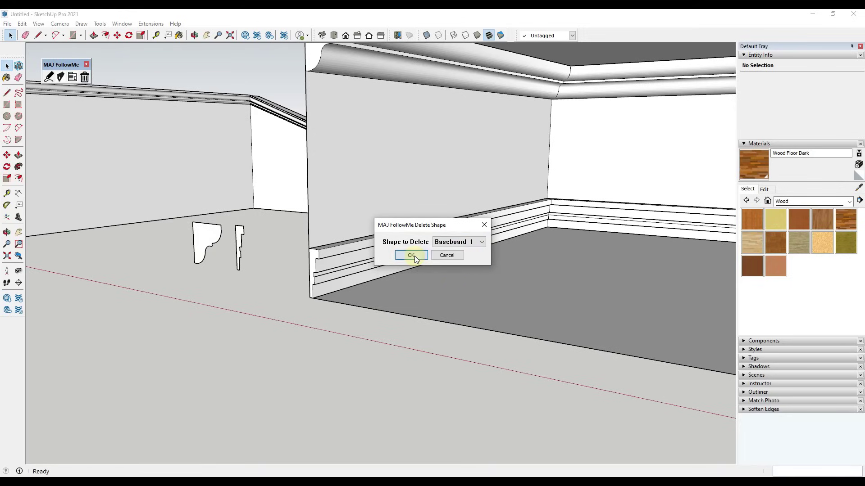
pyautogui.click(414, 255)
pyautogui.click(483, 225)
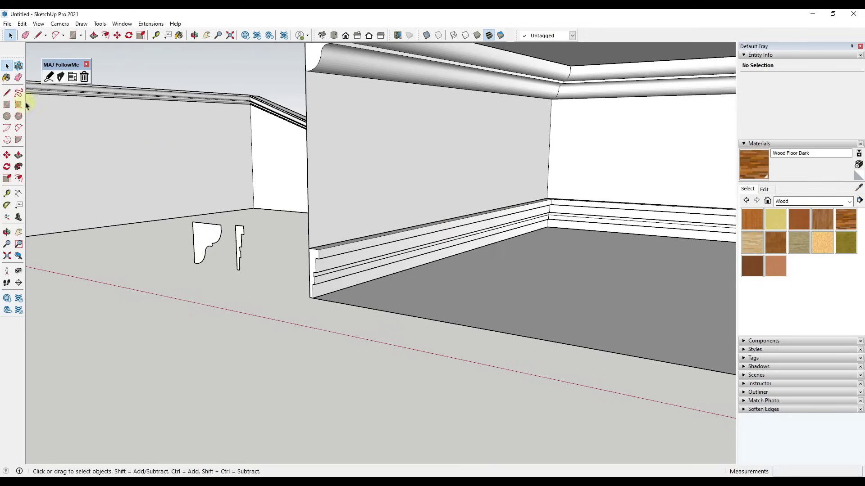
pyautogui.click(49, 76)
pyautogui.click(467, 266)
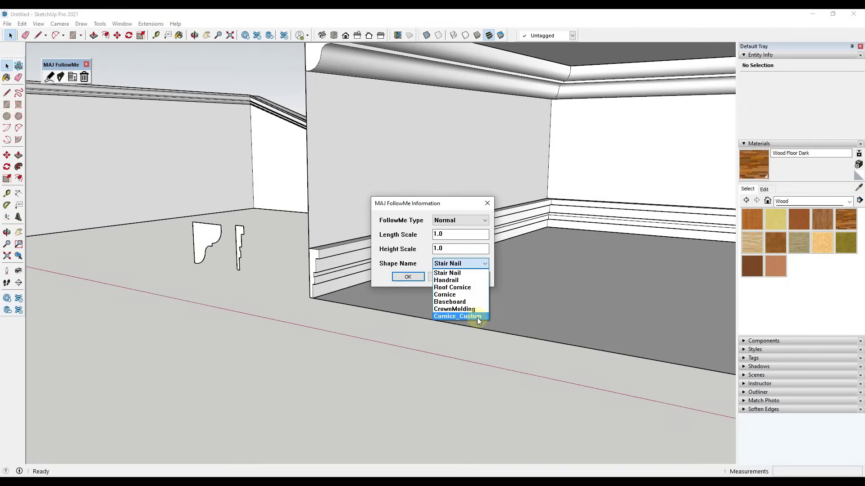